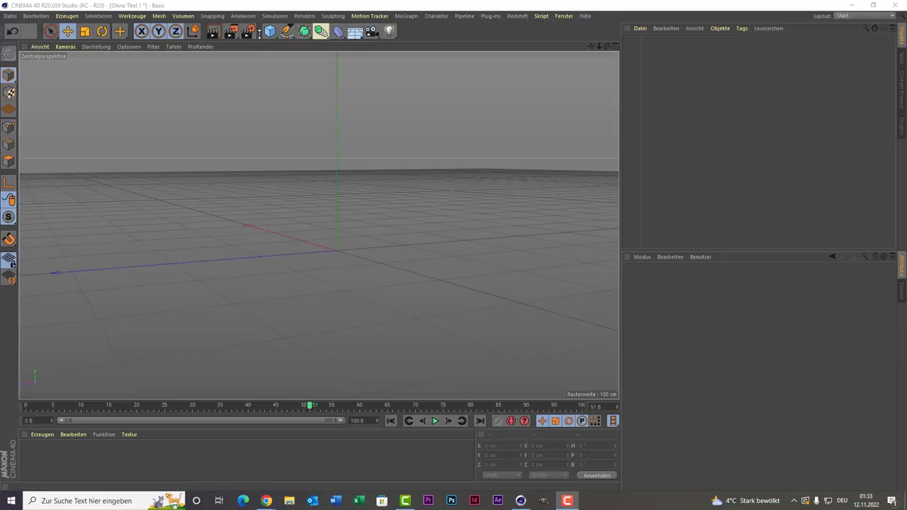
Add a Kugel sphere and a new material Mat with its Displacement channel ticked
left_click(270, 32)
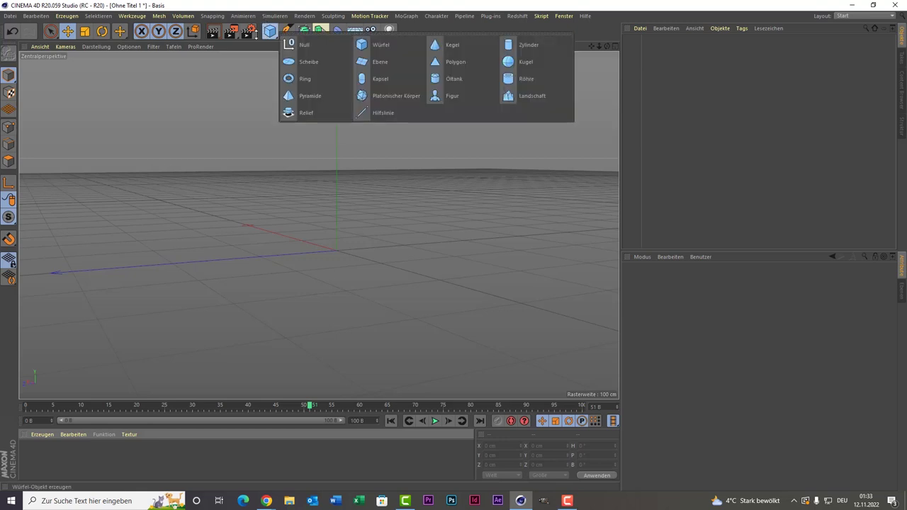
left_click(535, 62)
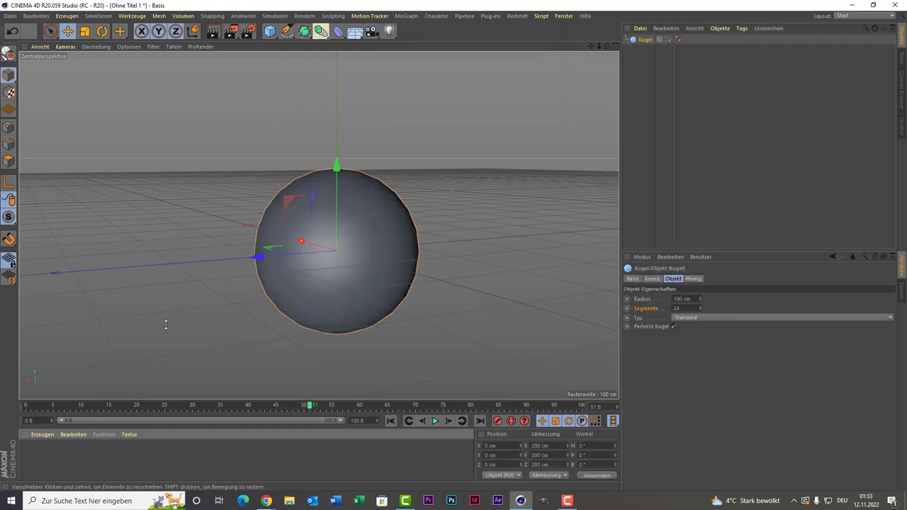
double_click(53, 458)
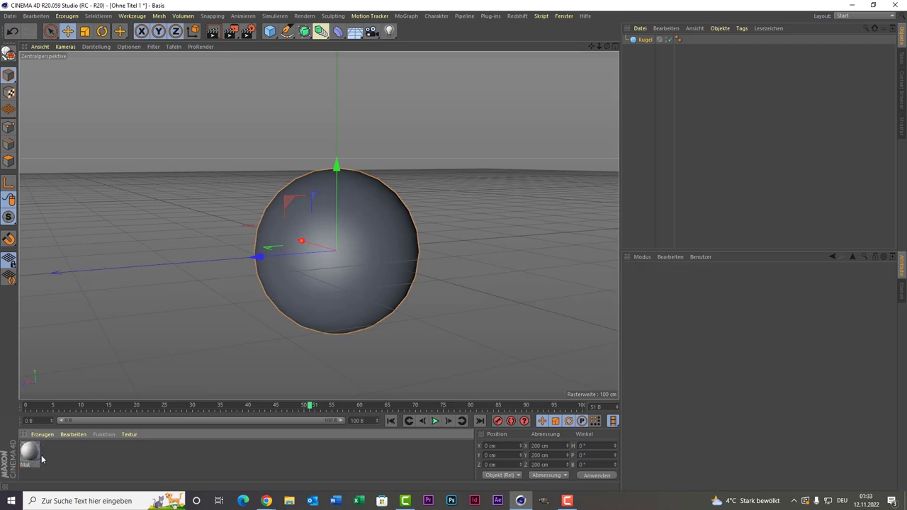
double_click(32, 458)
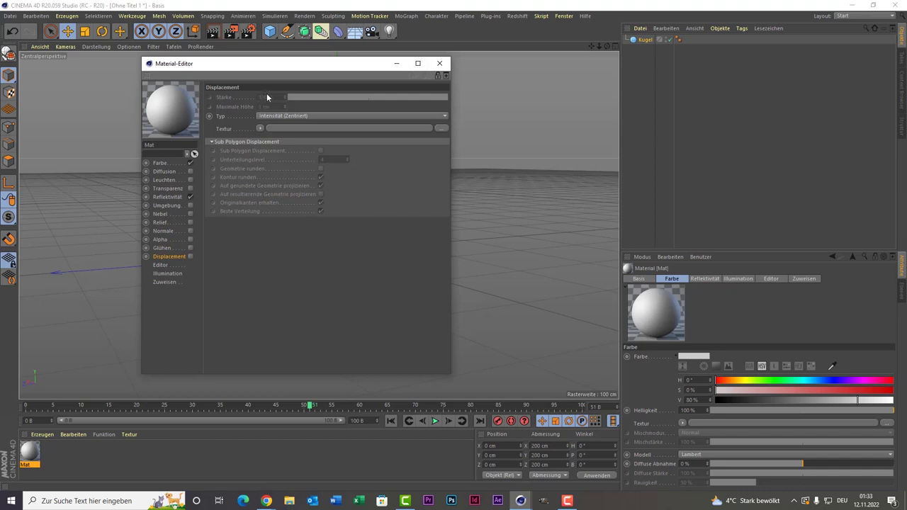
left_click_drag(272, 64, 511, 40)
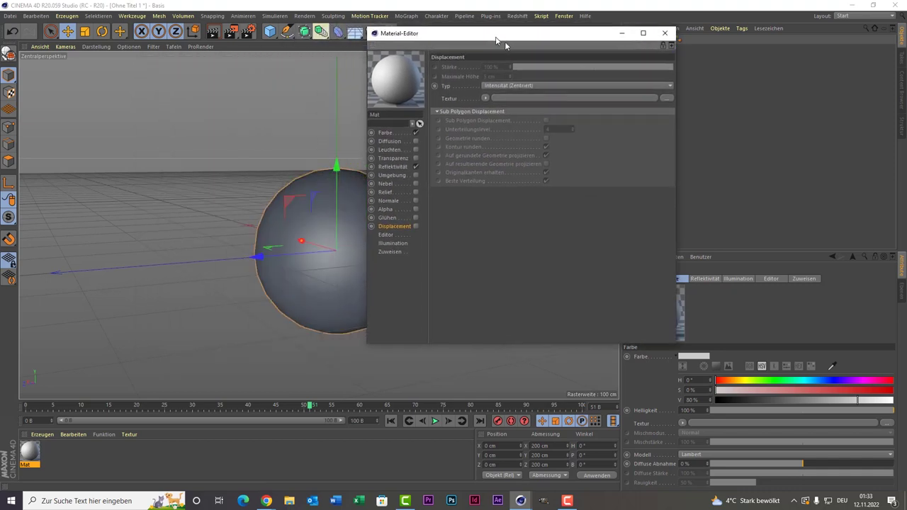
left_click(429, 234)
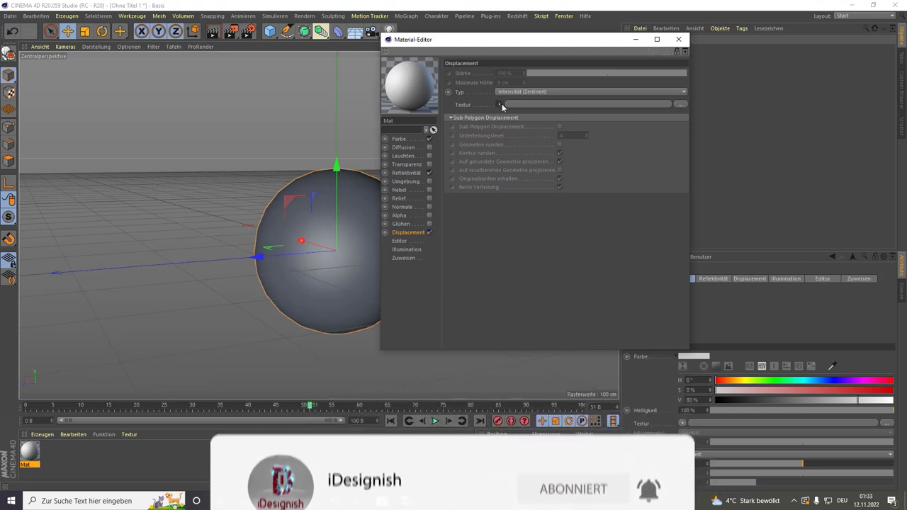
Load a Noise shader as Mat's displacement texture
left_click(502, 104)
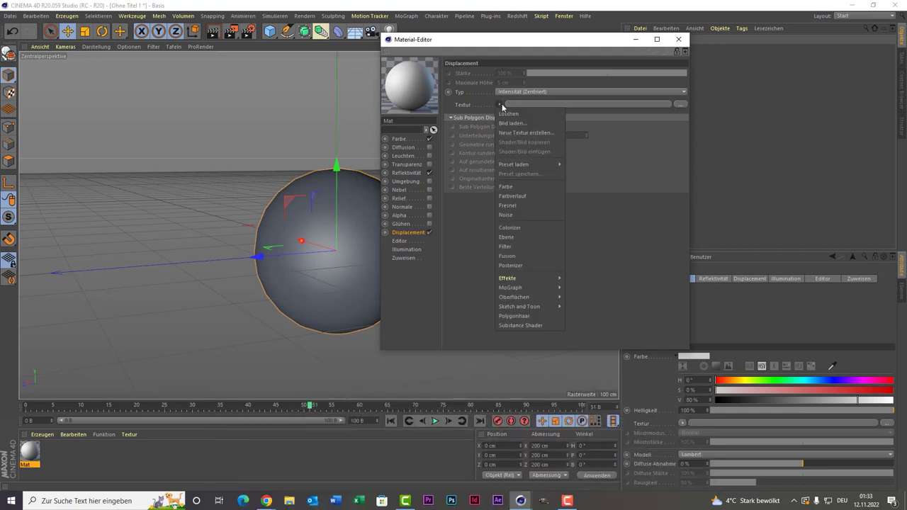
left_click(507, 215)
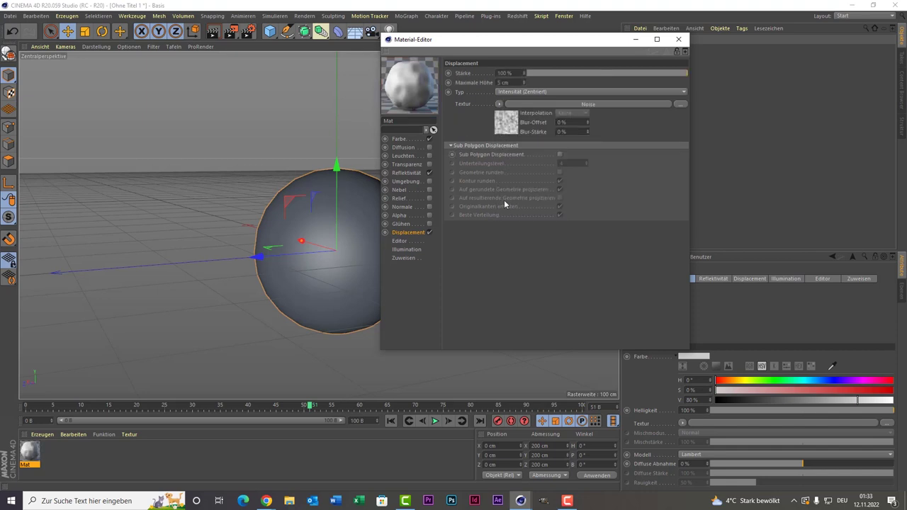
left_click_drag(513, 41, 513, 104)
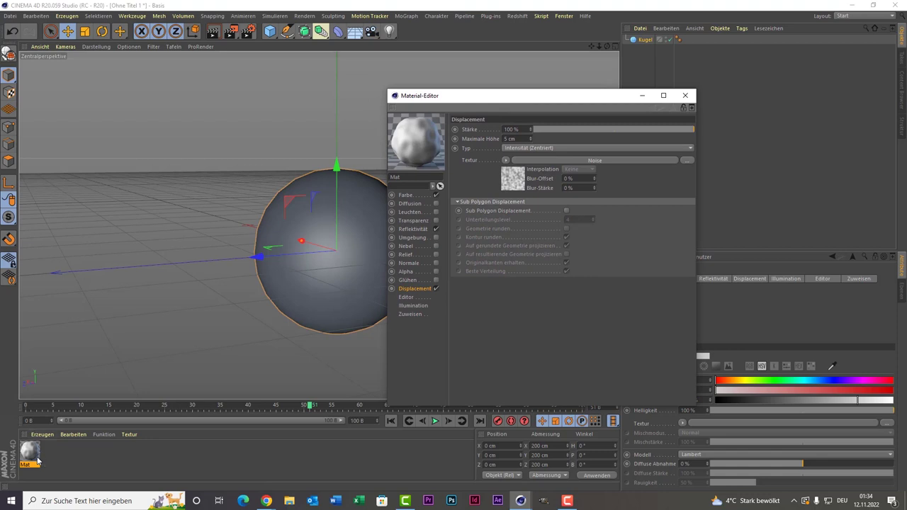
Apply Mat to the Kugel sphere in the Object Manager
mouse_move(34, 459)
left_mouse_down()
mouse_move(741, 136)
mouse_move(659, 67)
mouse_move(644, 41)
left_mouse_up()
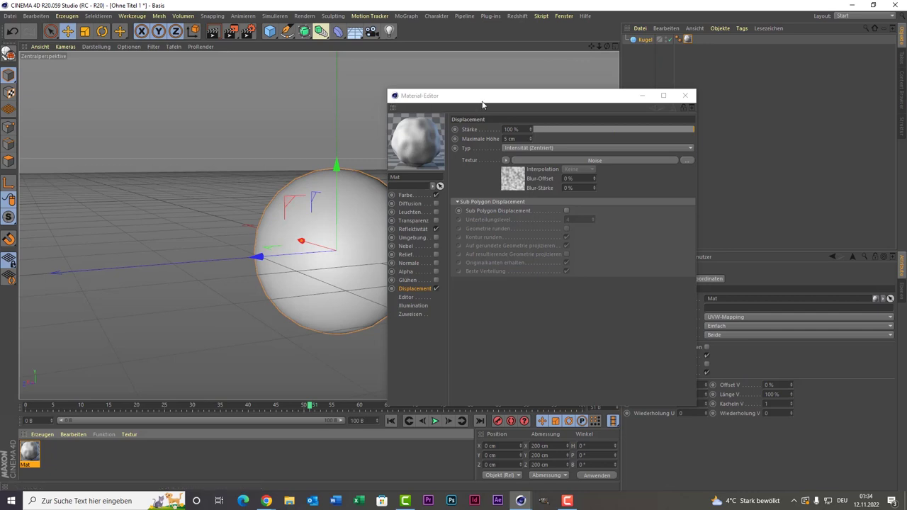
left_click_drag(482, 100, 326, 131)
left_click(338, 31)
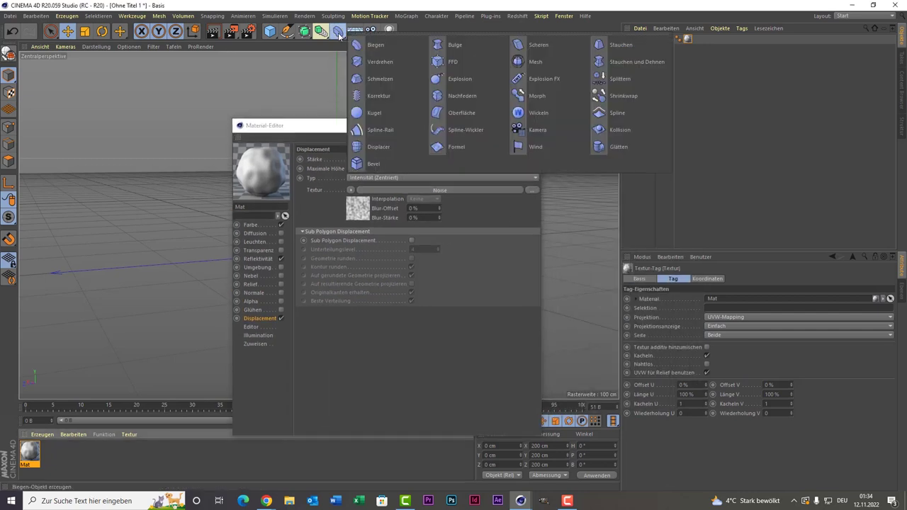
Add a Displacer under Kugel with Shading Kanal set to Displacement, linked to Mat's texture tag
left_click(407, 152)
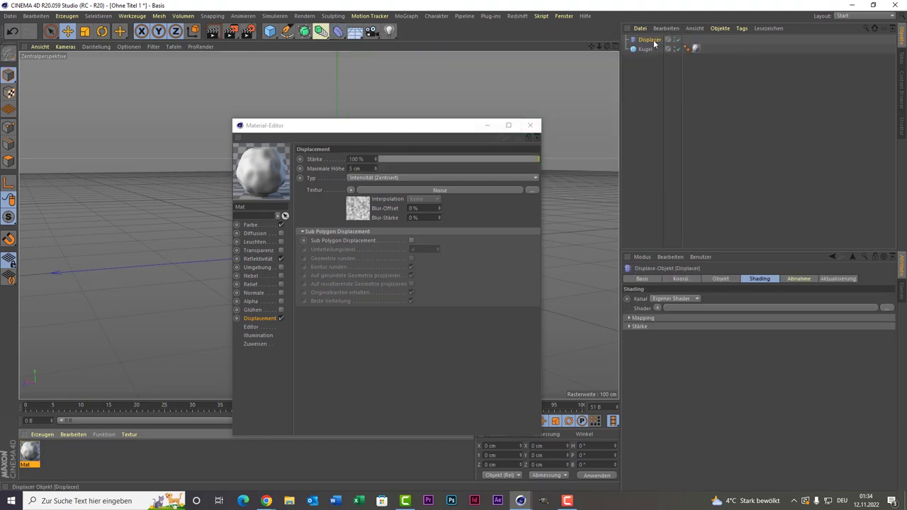
mouse_move(649, 40)
left_mouse_down()
mouse_move(647, 58)
mouse_move(650, 47)
left_mouse_up()
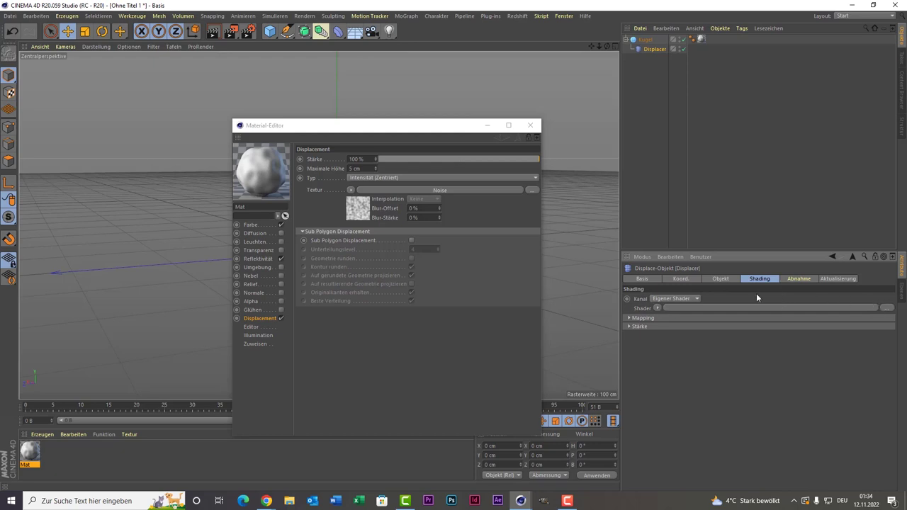
left_click(658, 300)
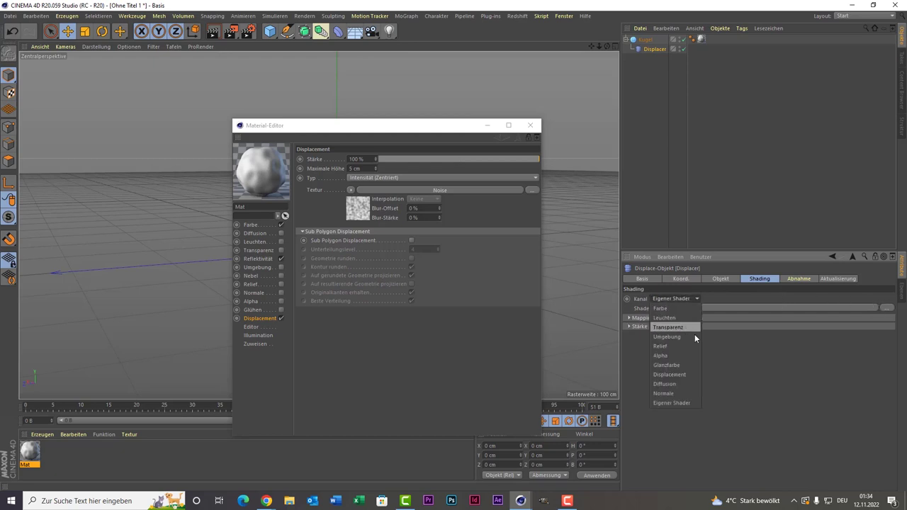
left_click(685, 376)
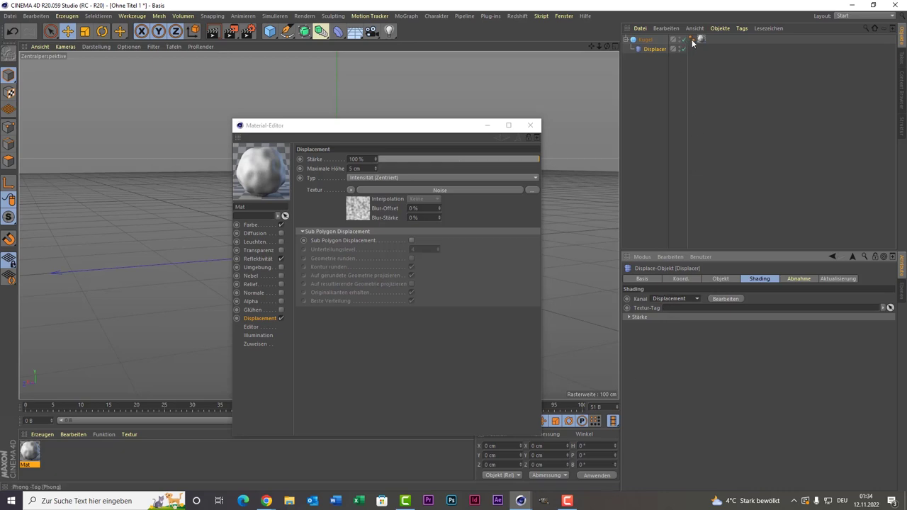
left_click_drag(699, 43, 701, 40)
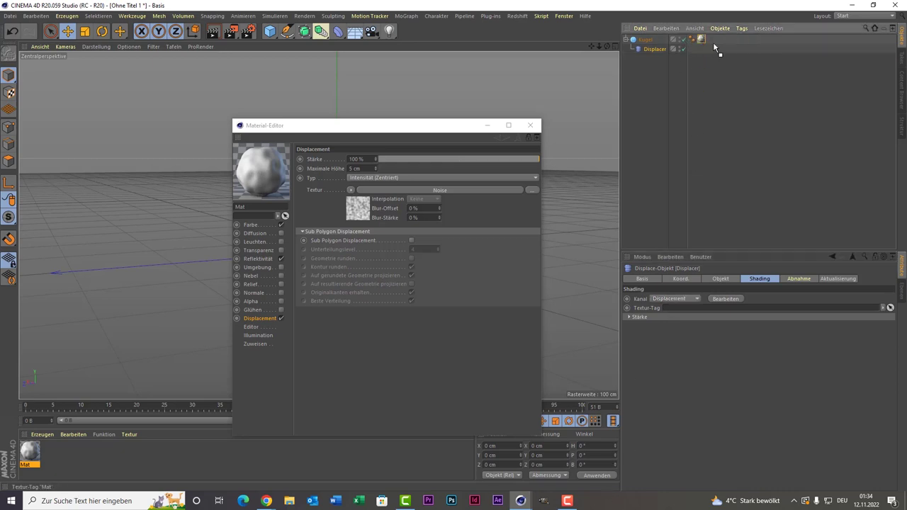
left_click_drag(702, 41, 688, 315)
left_click_drag(406, 126, 623, 100)
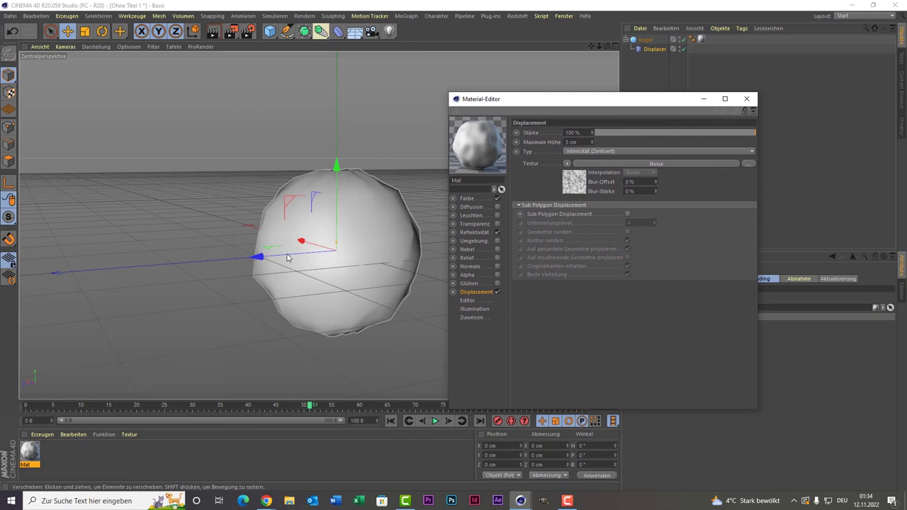
Switch Mat's displacement Noise type to Elektrisch
left_click(361, 234)
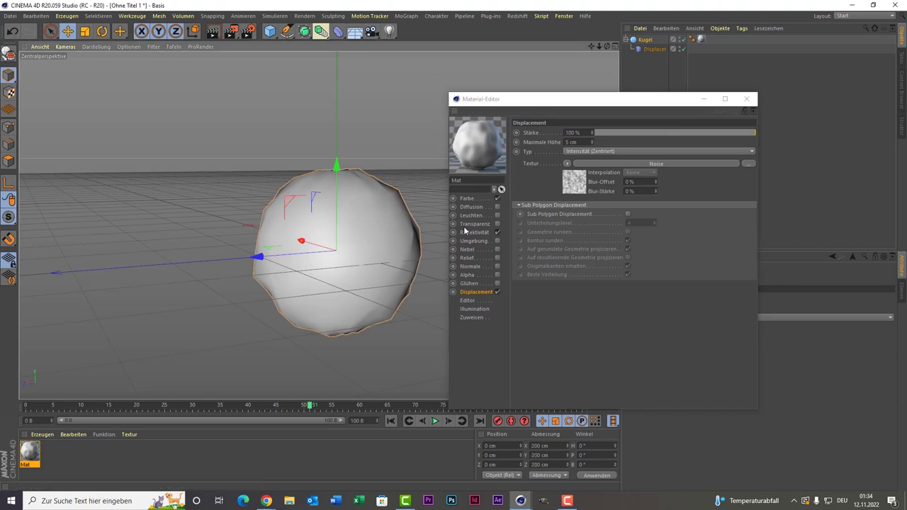
left_click(569, 186)
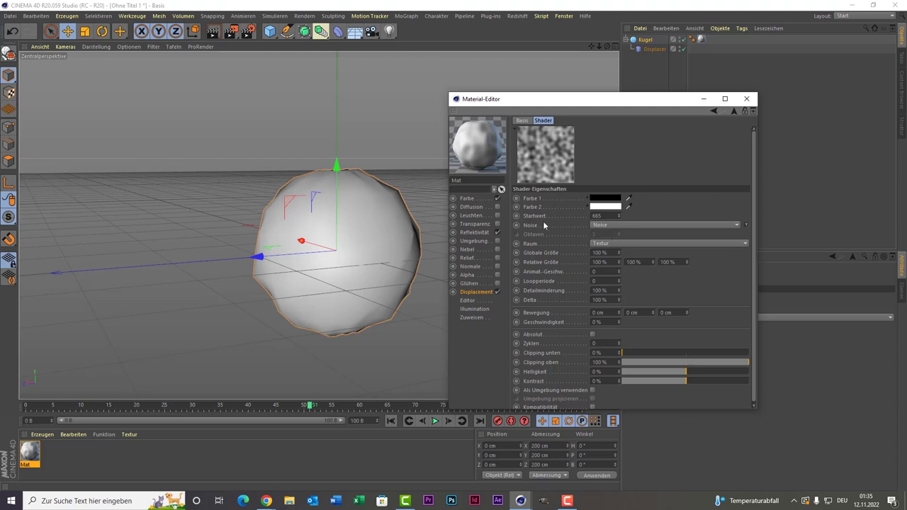
left_click(609, 226)
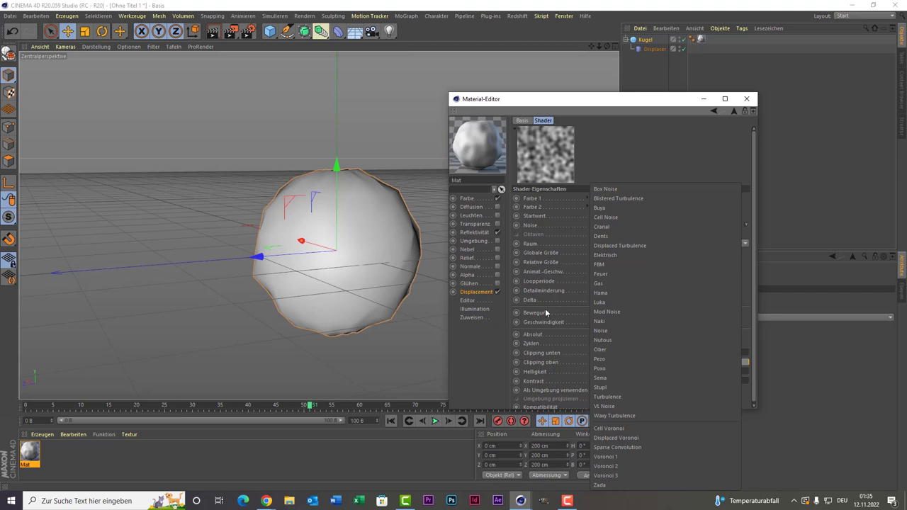
left_click(634, 255)
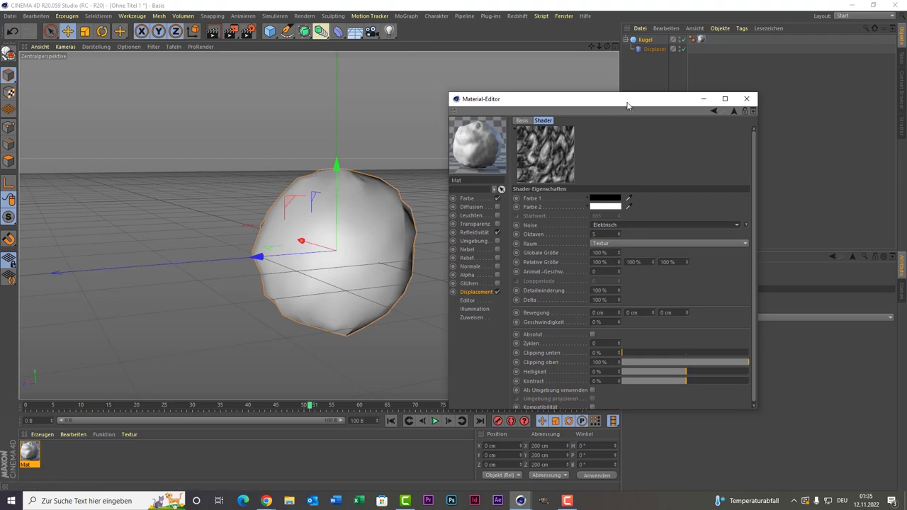
left_click_drag(628, 104, 525, 116)
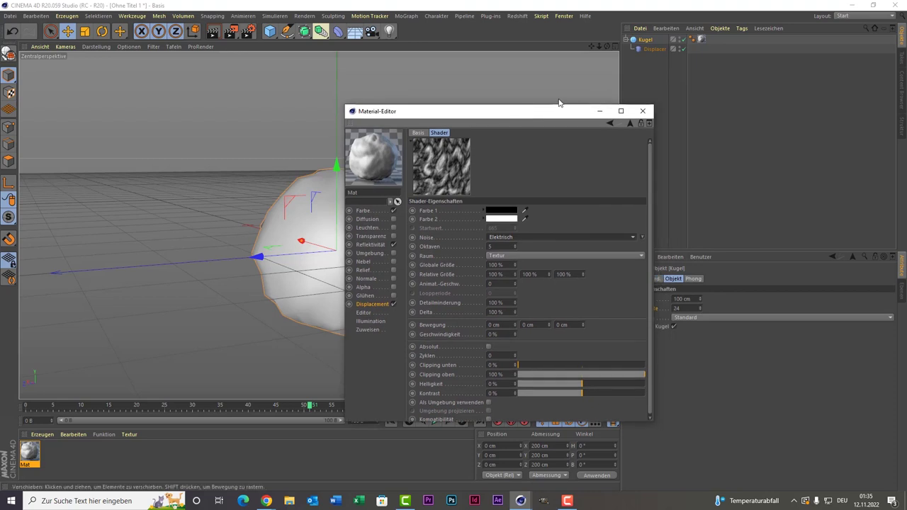
Set the sphere's segment count to 200 and move the Material-Editor clear of the sphere
mouse_move(565, 116)
left_mouse_down()
mouse_move(538, 283)
mouse_move(471, 299)
mouse_move(551, 291)
mouse_move(495, 241)
mouse_move(508, 85)
left_mouse_up()
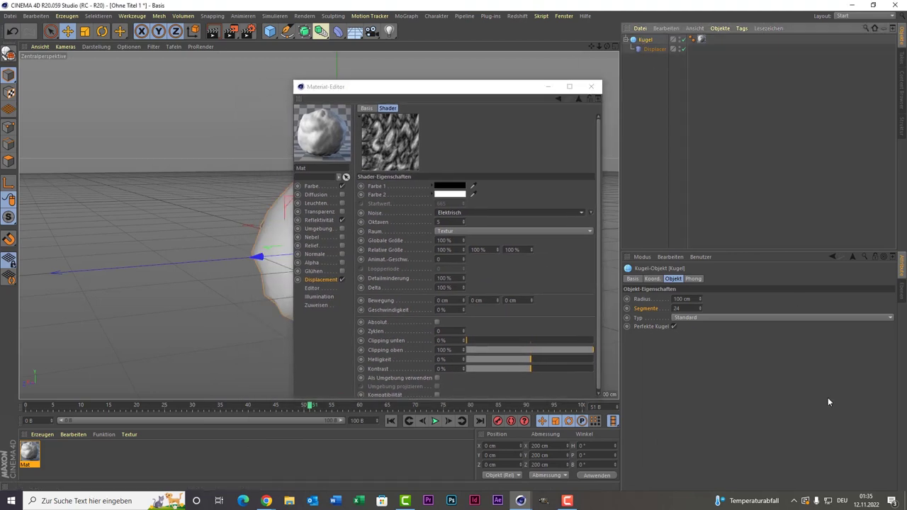
double_click(685, 308)
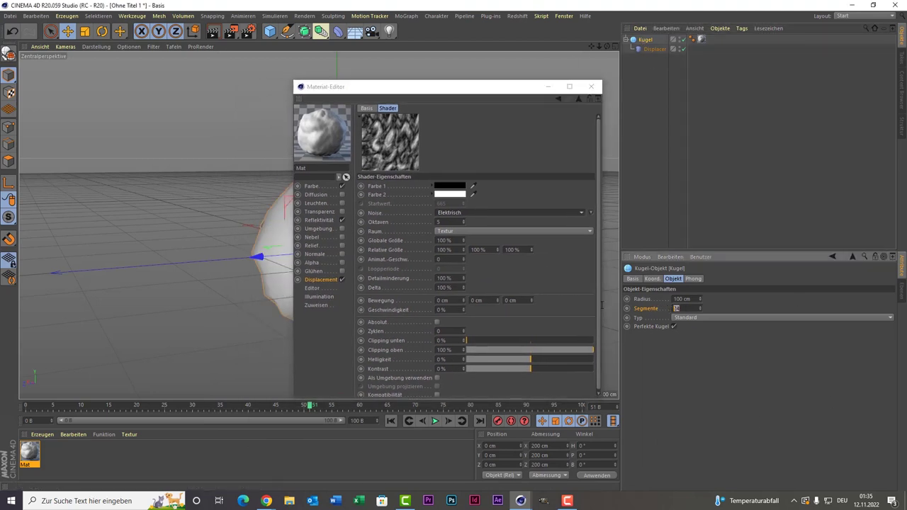
type("2")
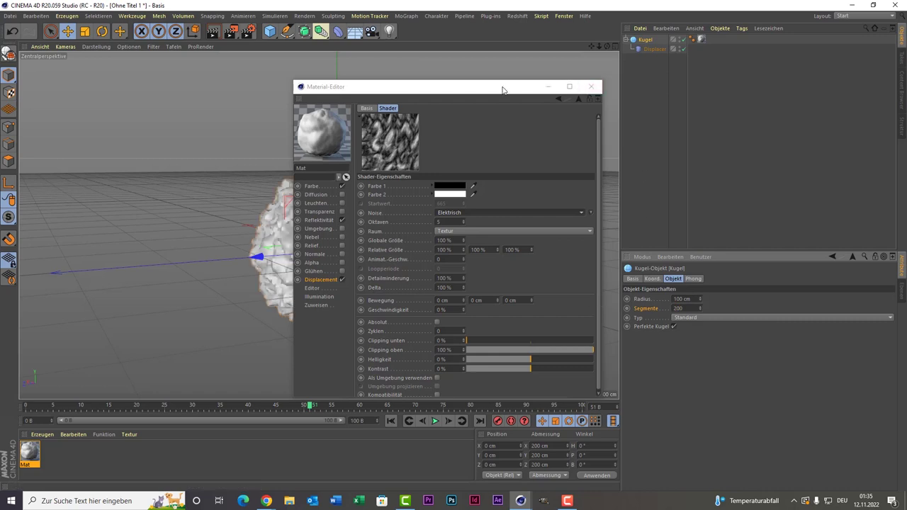
left_click_drag(505, 87, 726, 75)
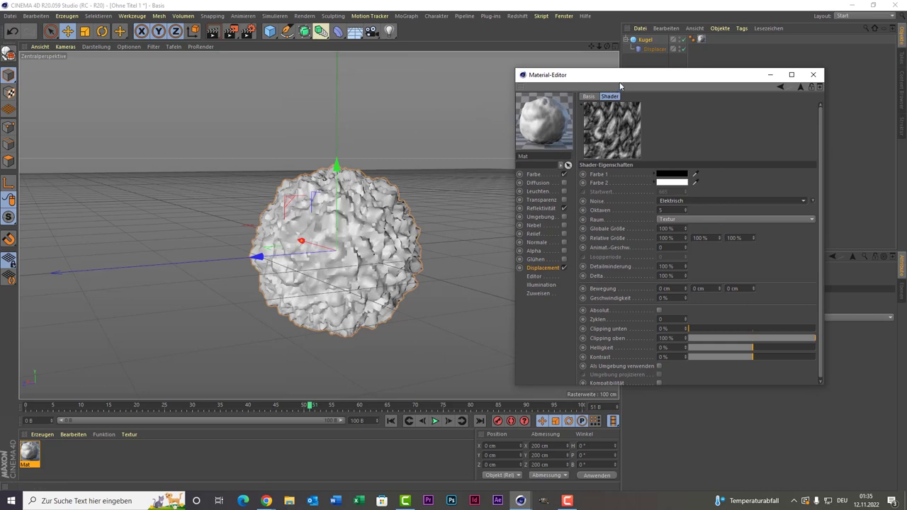
left_click_drag(618, 79, 510, 53)
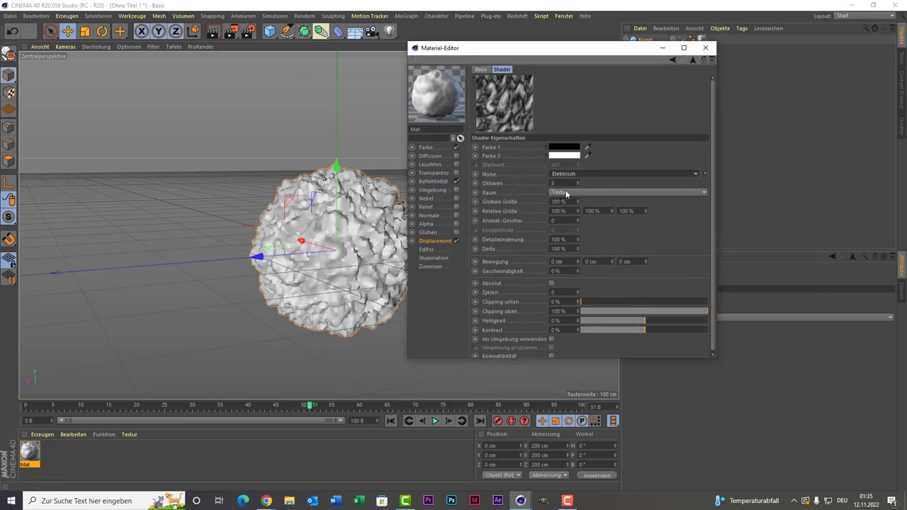
Give the Elektrisch noise Oktaven 1, Raum UV (2D), Zyklen 10 and Globale Größe 400%
left_click(563, 183)
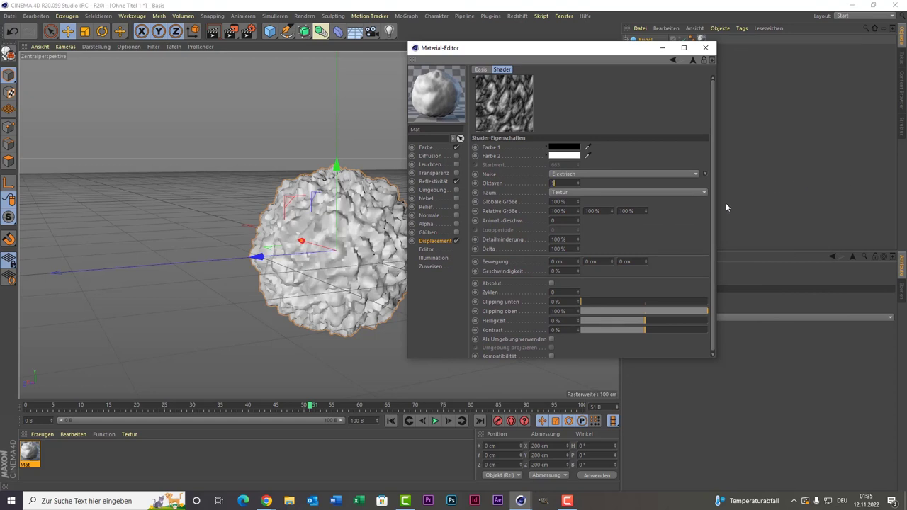
key("Return")
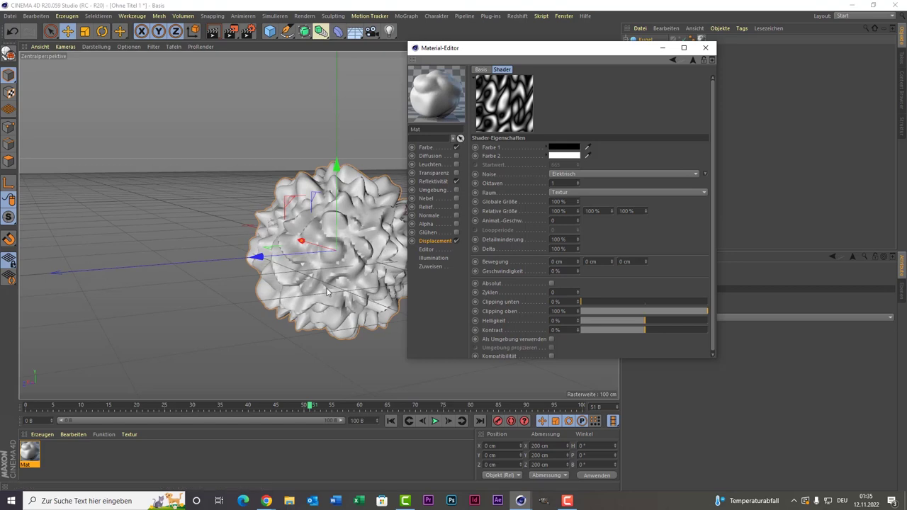
left_click(593, 191)
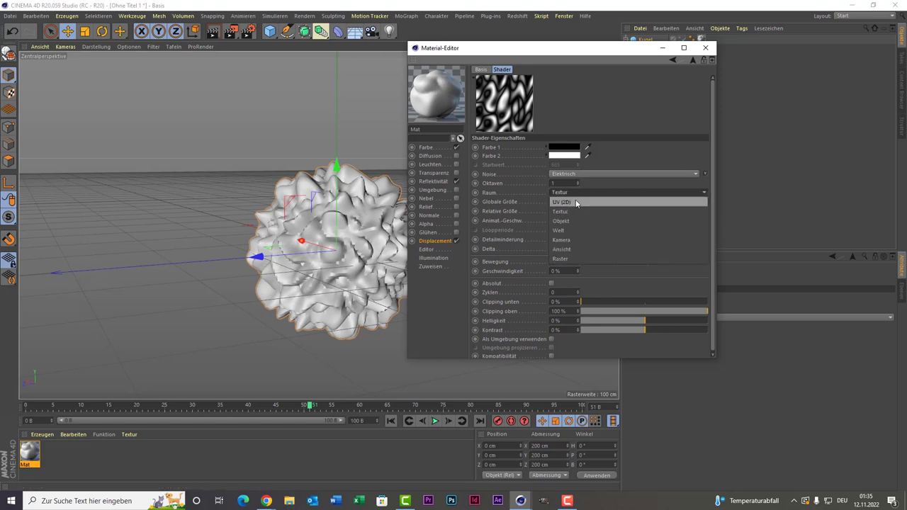
left_click(577, 203)
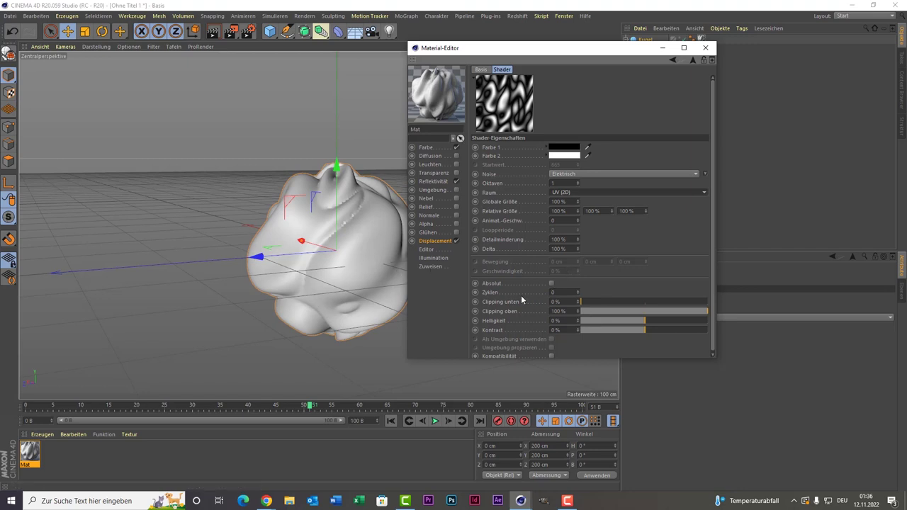
left_click(568, 292)
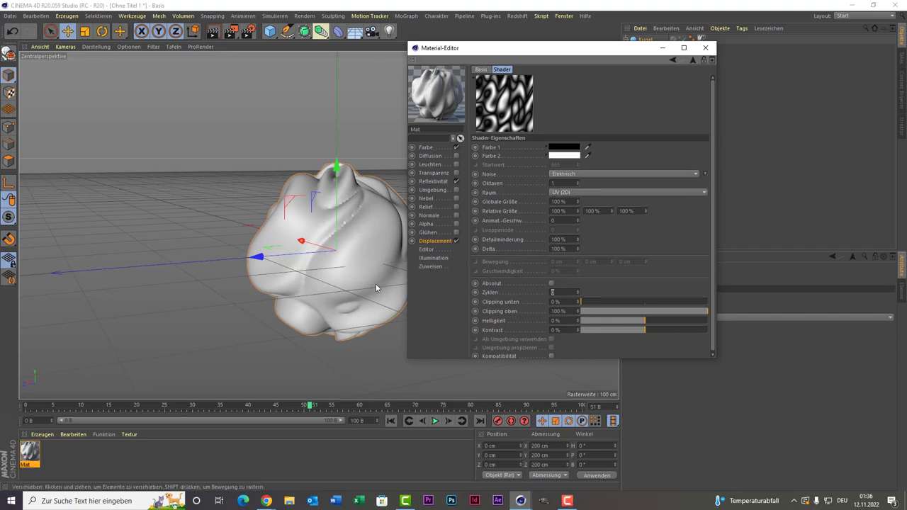
type("10")
key("Return")
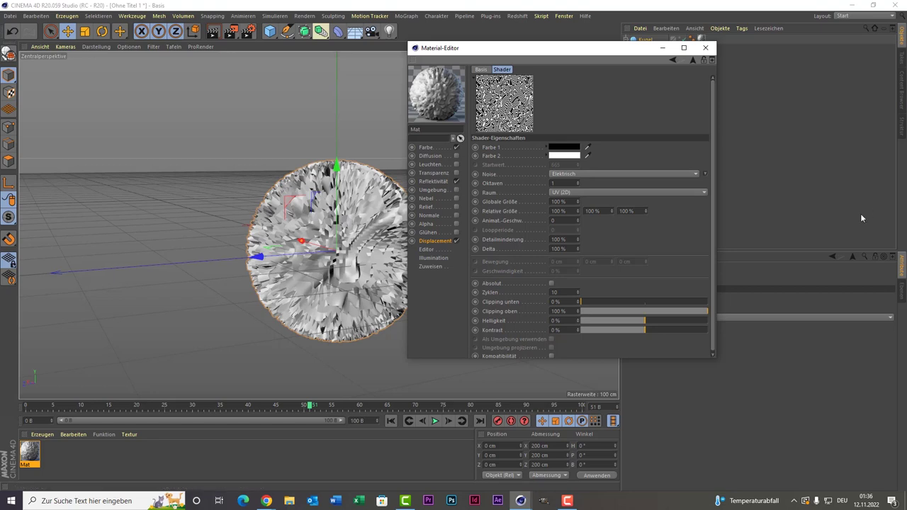
left_click(569, 201)
type("400")
key("Return")
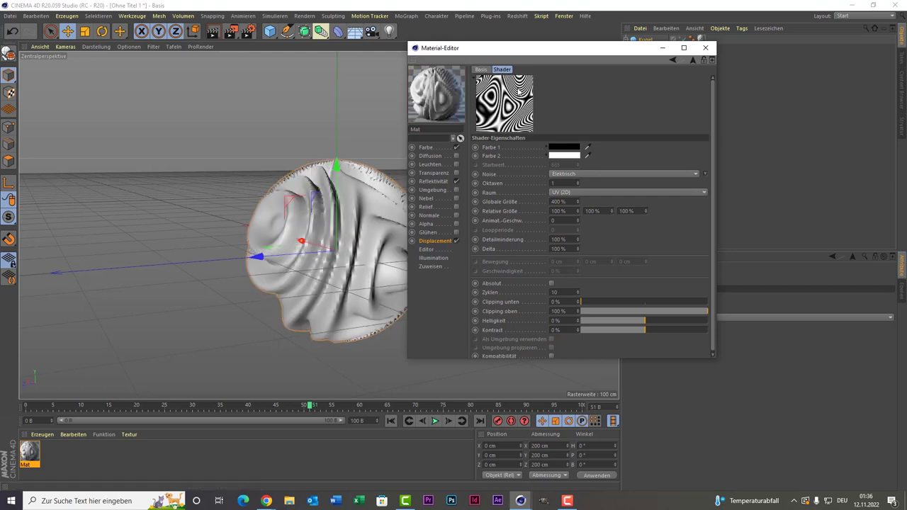
left_click_drag(563, 56, 670, 62)
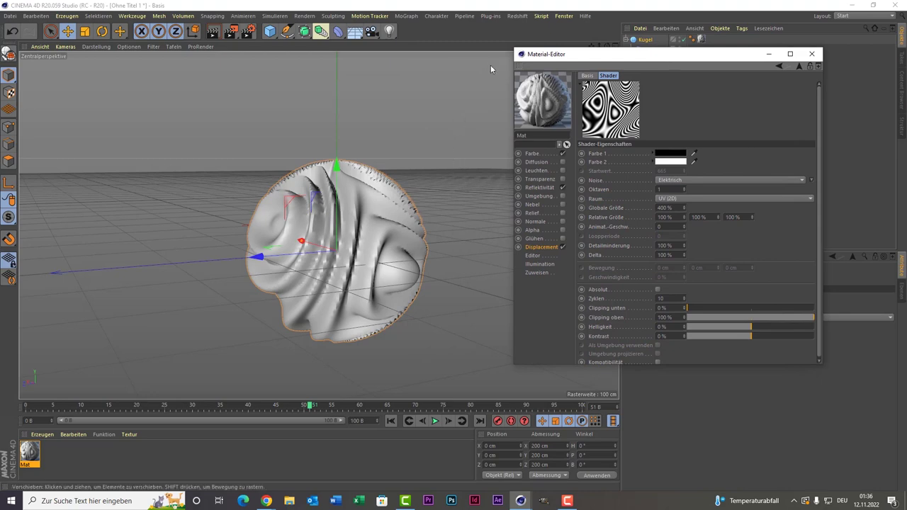
left_click_drag(569, 55, 572, 103)
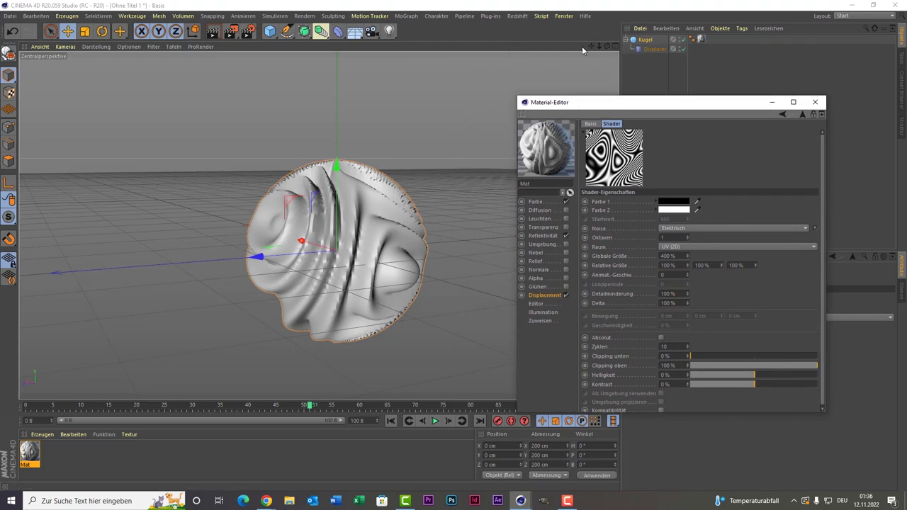
mouse_move(607, 53)
left_mouse_down()
mouse_move(623, 64)
mouse_move(552, 47)
mouse_move(566, 68)
left_mouse_up()
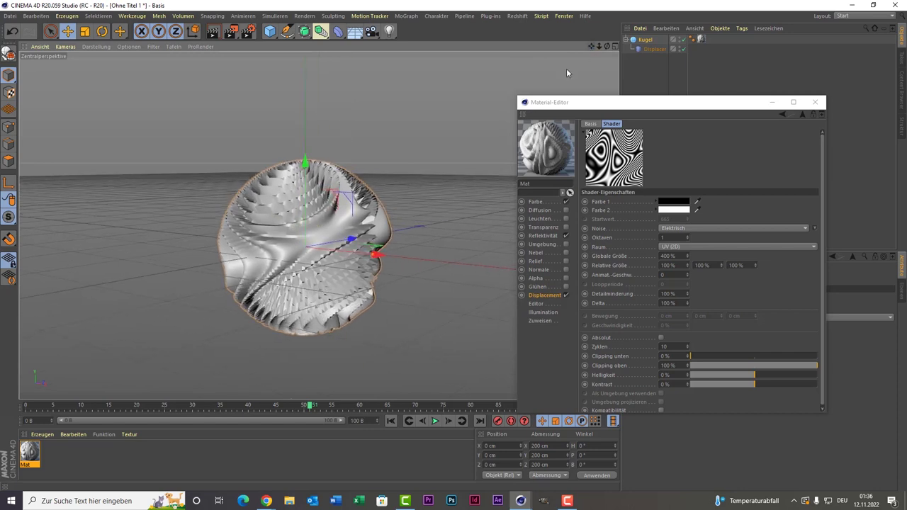
Stop playback at frame 71 and lower the noise's upper clipping to 37%, brightness 63%
left_click(436, 421)
mouse_move(607, 49)
left_mouse_down()
mouse_move(496, 52)
mouse_move(673, 47)
left_mouse_up()
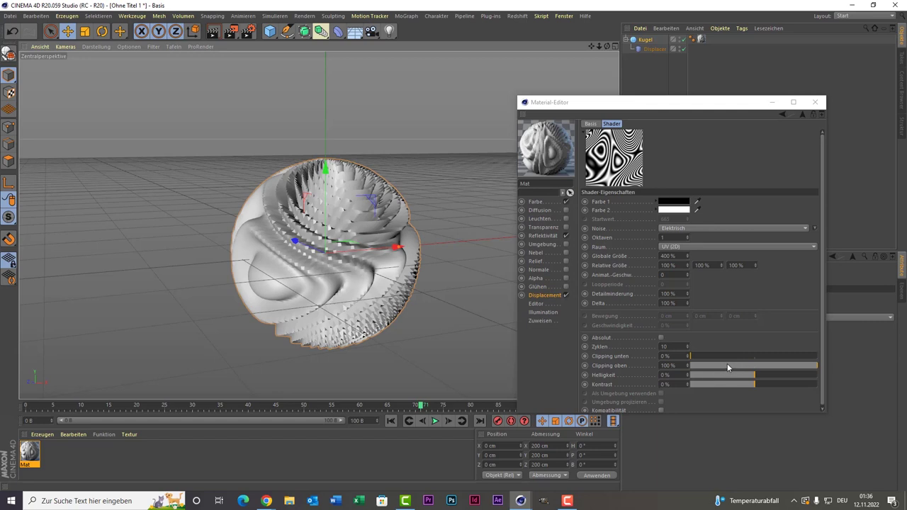
mouse_move(727, 367)
left_mouse_down()
mouse_move(752, 366)
mouse_move(740, 376)
mouse_move(806, 375)
mouse_move(730, 384)
mouse_move(762, 386)
mouse_move(752, 384)
left_mouse_up()
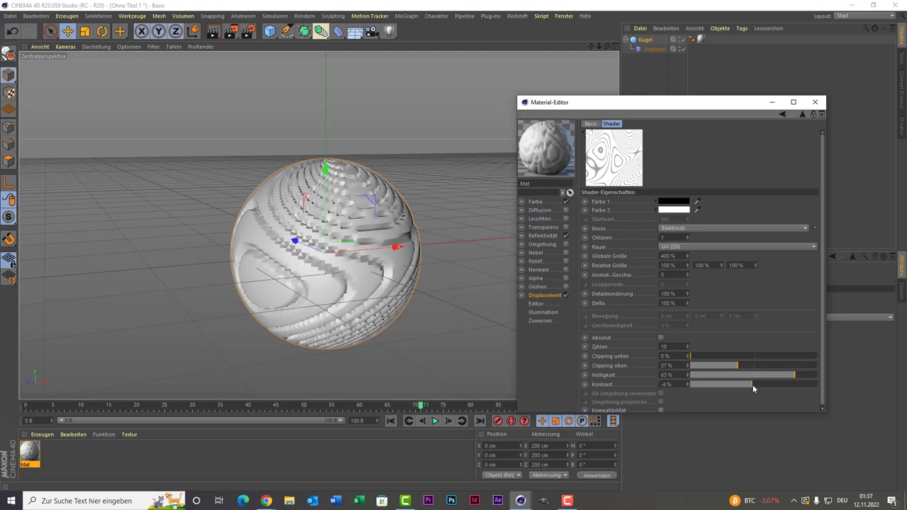
Set the noise to upper clipping 20%, brightness 43% and contrast 20%
left_click_drag(750, 384, 749, 384)
left_click(747, 376)
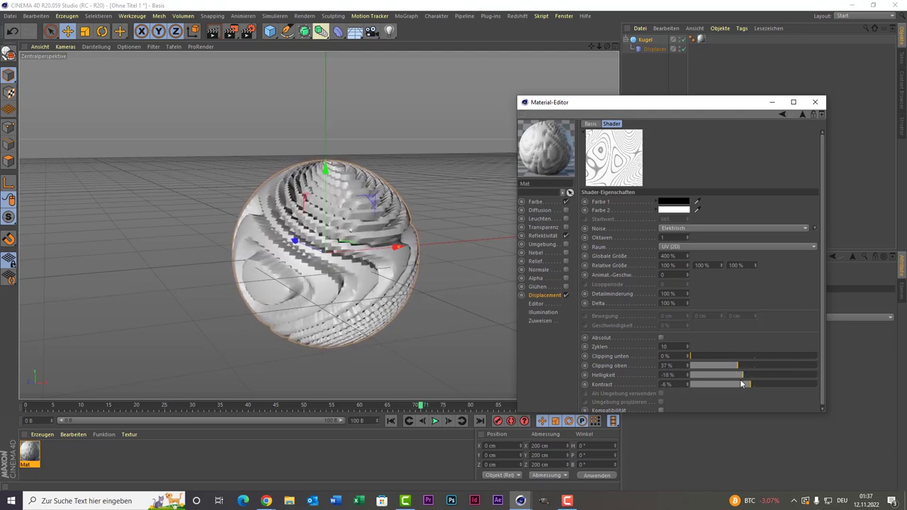
mouse_move(740, 378)
left_mouse_down()
mouse_move(712, 383)
mouse_move(768, 367)
mouse_move(717, 368)
left_mouse_up()
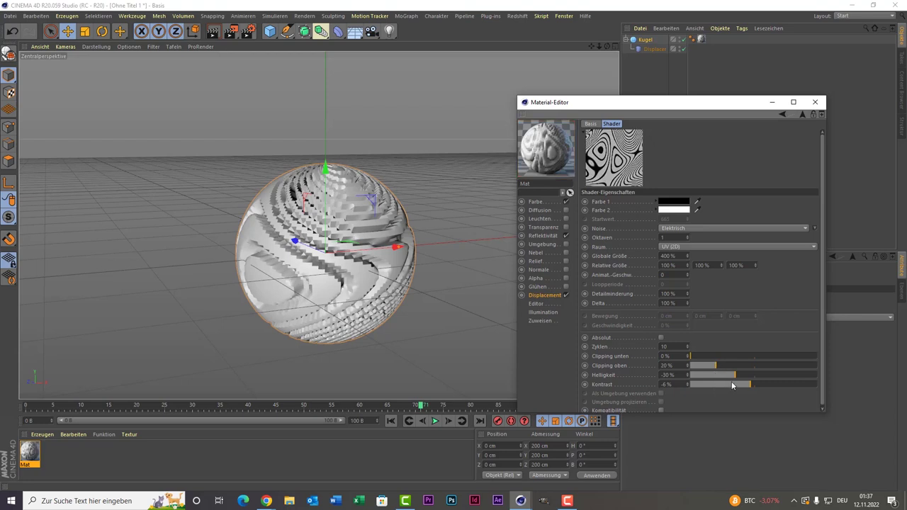
mouse_move(732, 384)
left_mouse_down()
mouse_move(792, 378)
mouse_move(748, 376)
mouse_move(784, 376)
left_mouse_up()
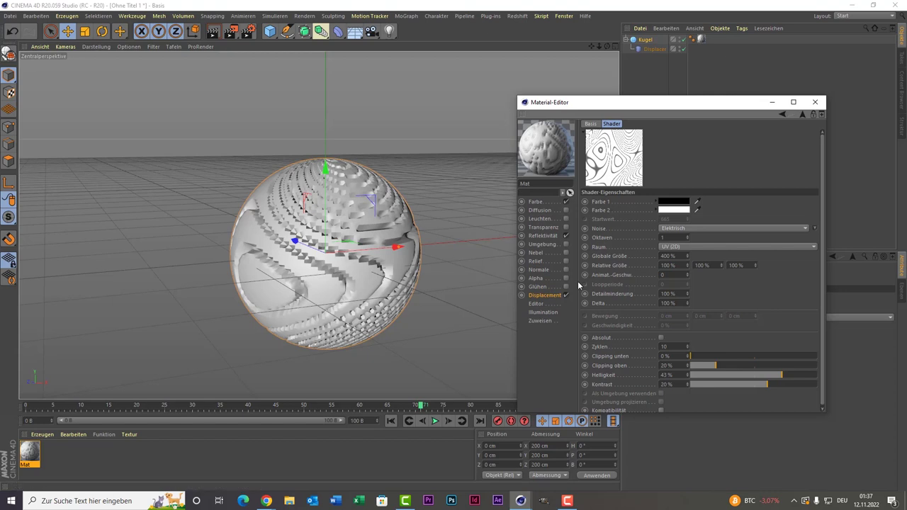
left_click_drag(600, 275, 615, 276)
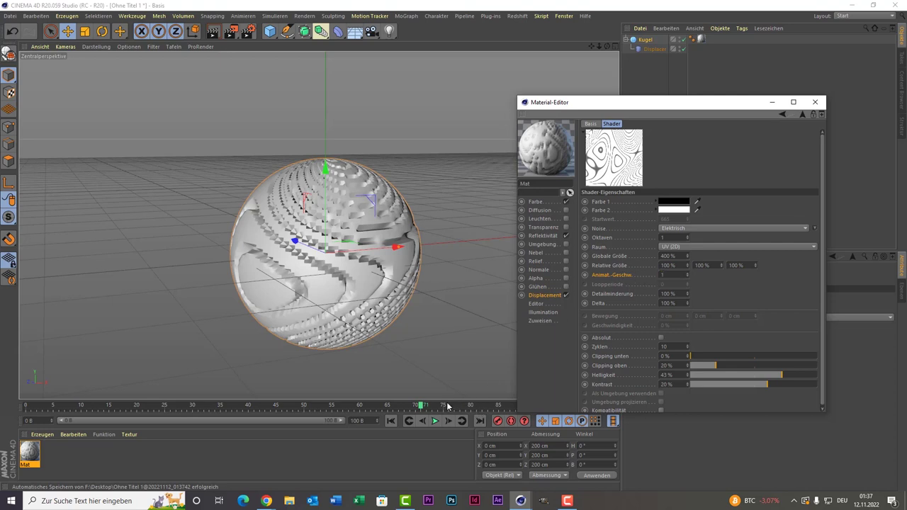
Set the noise animation speed to 0.3, preview the playback, and set brightness to 26%
left_click(438, 421)
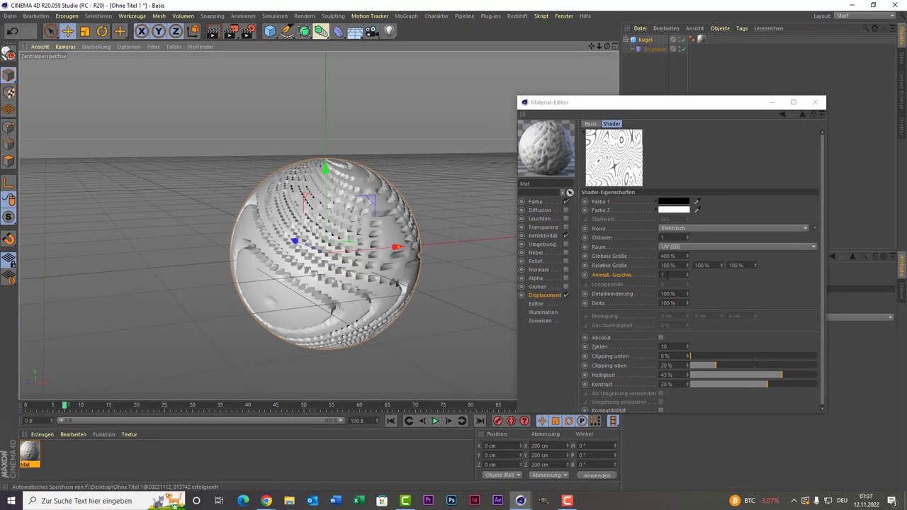
left_click(666, 275)
type("0,3")
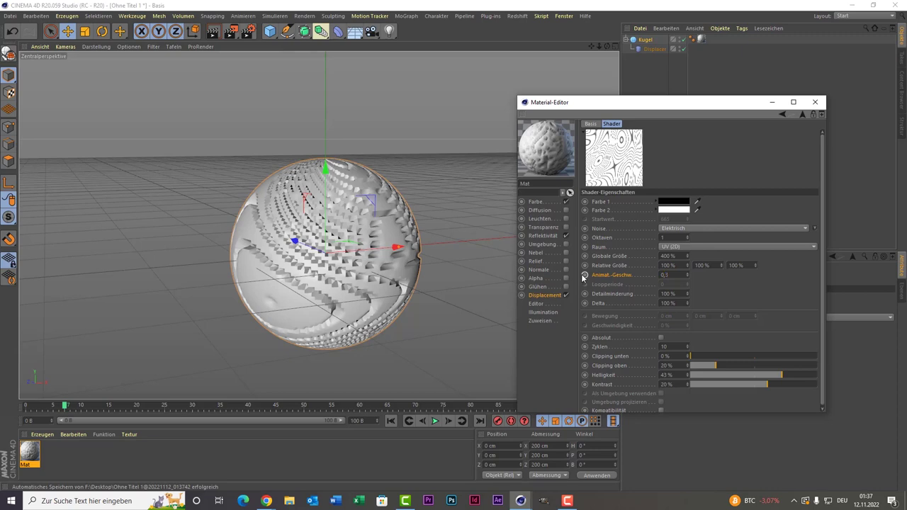
left_click(435, 421)
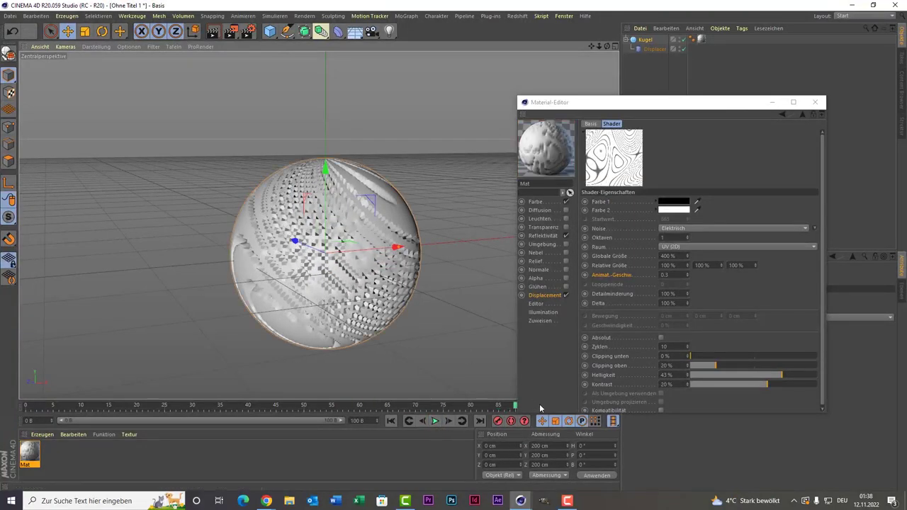
left_click(764, 376)
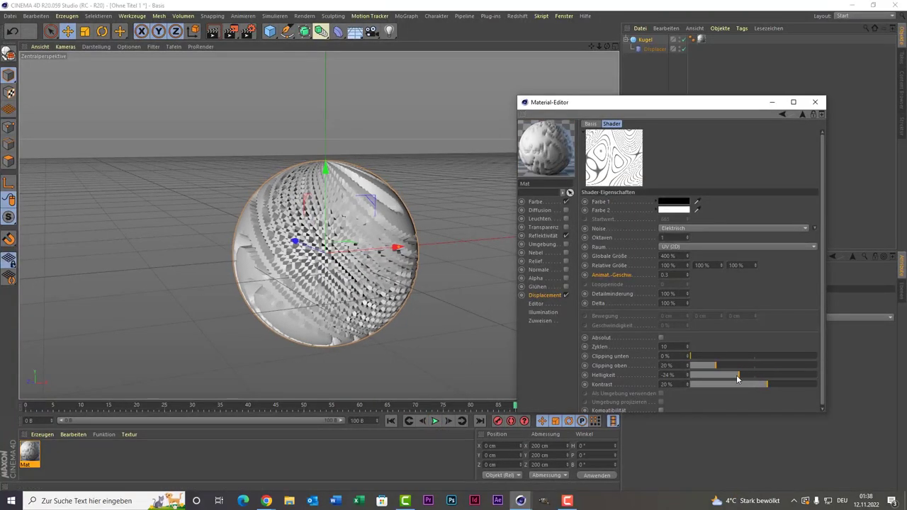
left_click_drag(763, 376, 771, 376)
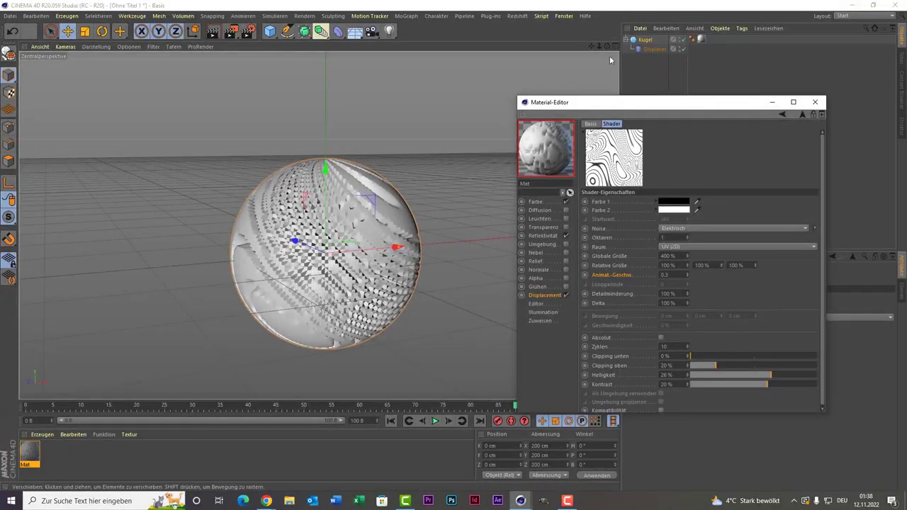
mouse_move(611, 49)
left_mouse_down()
mouse_move(320, 225)
mouse_move(589, 60)
left_mouse_up()
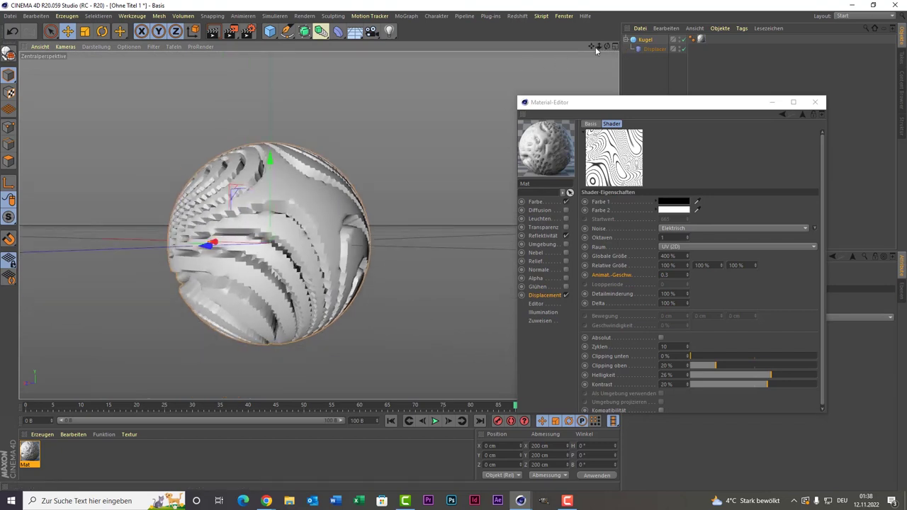
Frame the sphere, then play and stop the animated Elektrisch displacement
left_click_drag(599, 46, 320, 226)
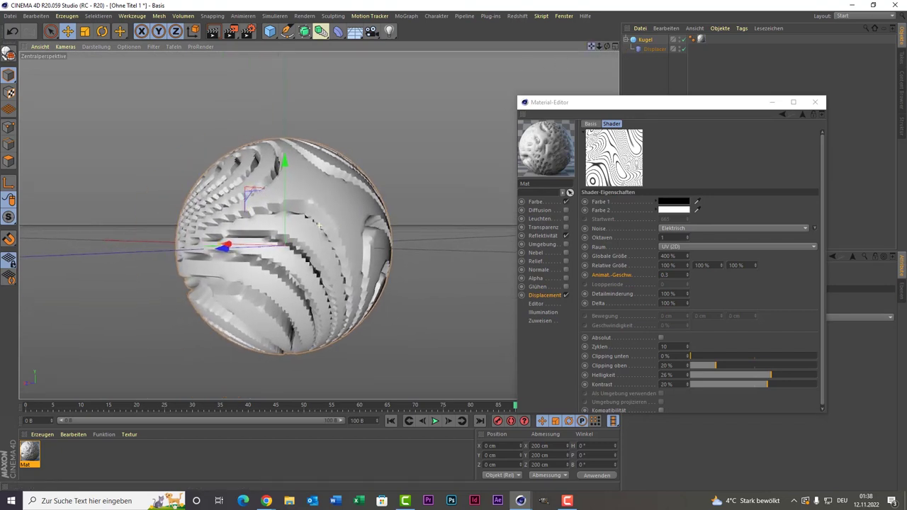
left_click_drag(594, 50, 529, 393)
left_click(436, 423)
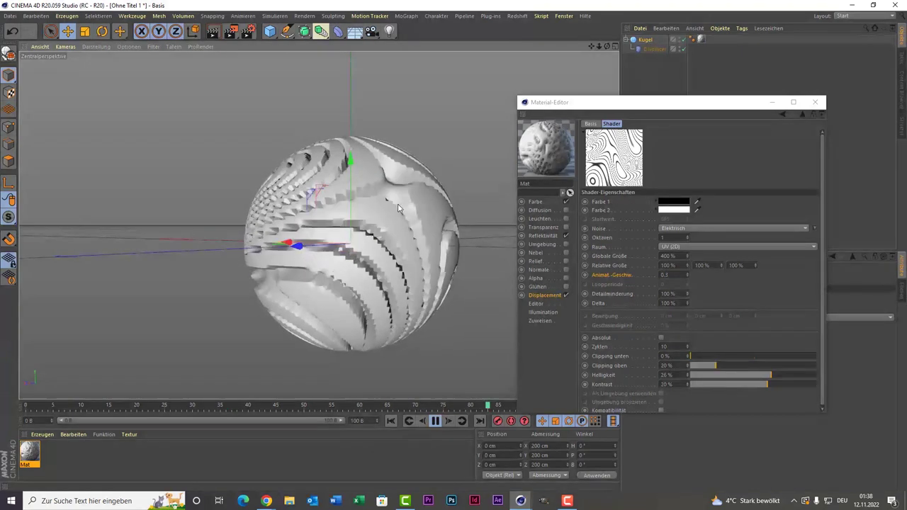
left_click(435, 421)
left_click(357, 213)
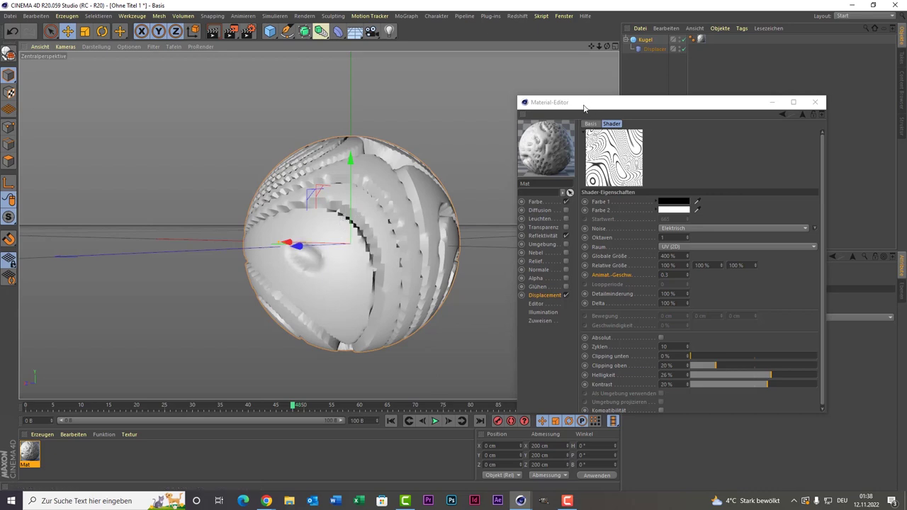
Add a Subdivision Surface, make Kugel its child, and play the smoothed displacement animation
left_click(304, 31)
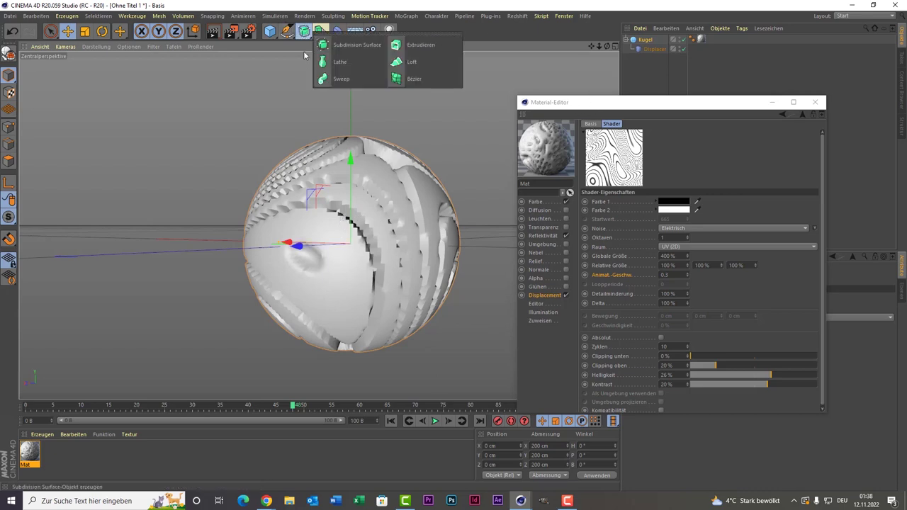
left_click(324, 46)
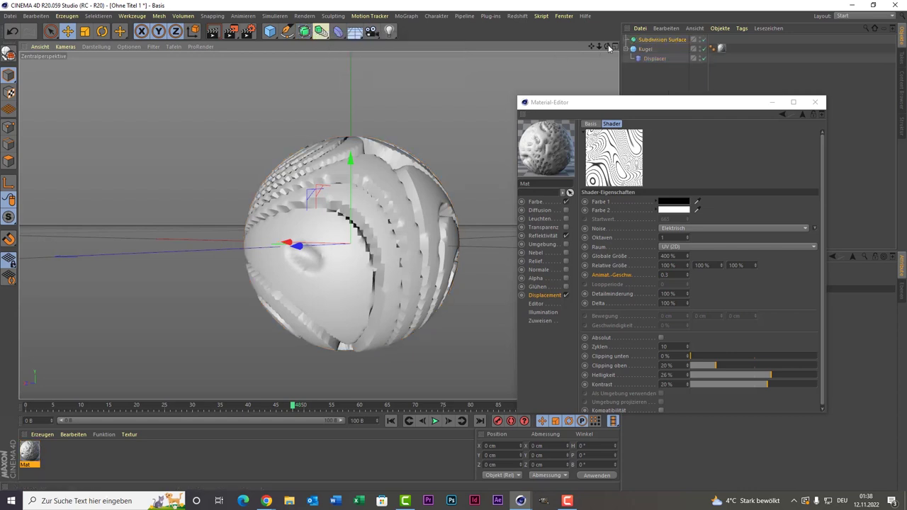
left_click_drag(643, 42, 644, 42)
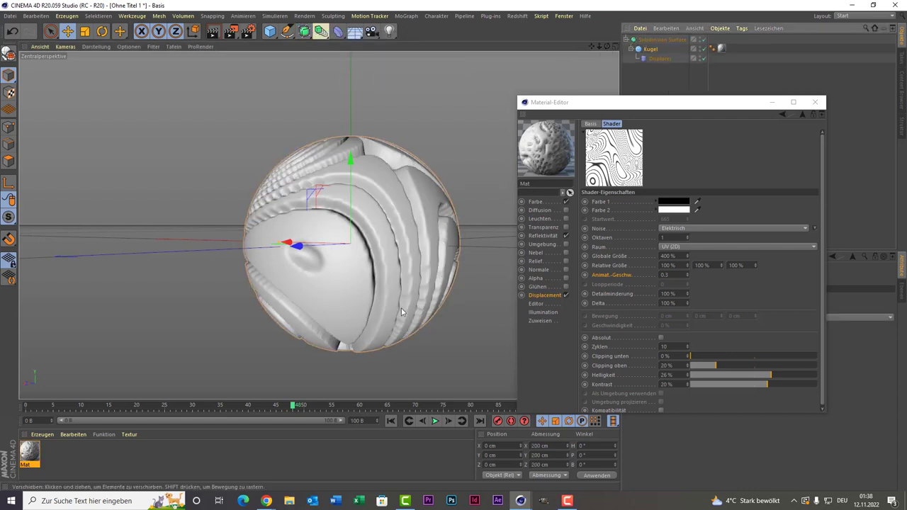
left_click(436, 421)
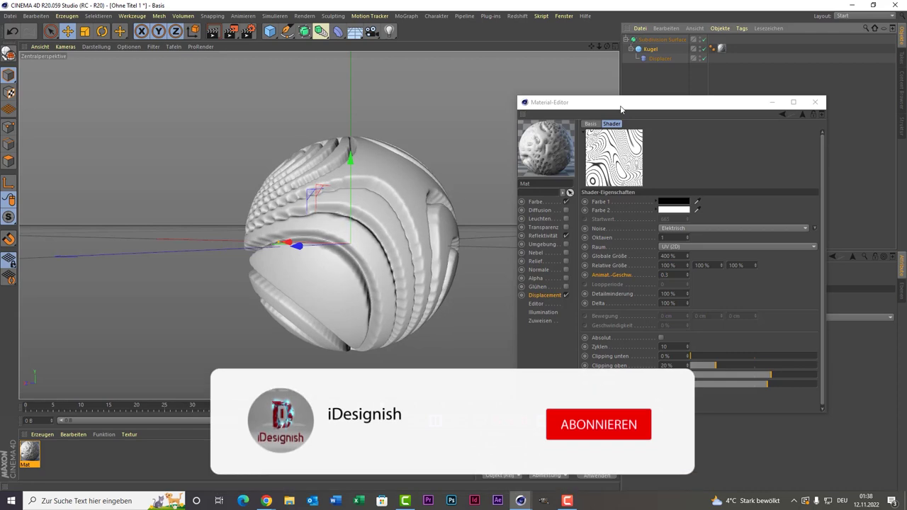
mouse_move(621, 107)
left_mouse_down()
mouse_move(566, 320)
mouse_move(626, 251)
left_mouse_up()
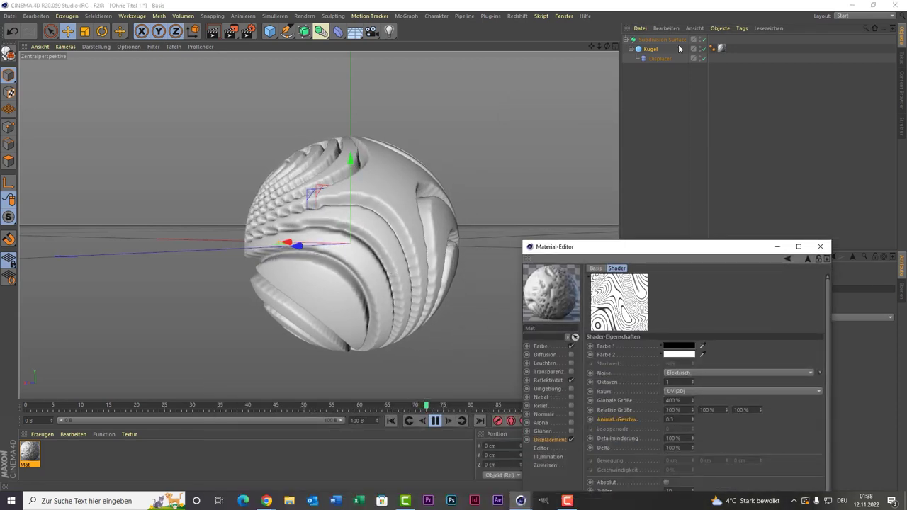
Stop playback and move Kugel out of the Subdivision Surface back to root level
left_click(645, 143)
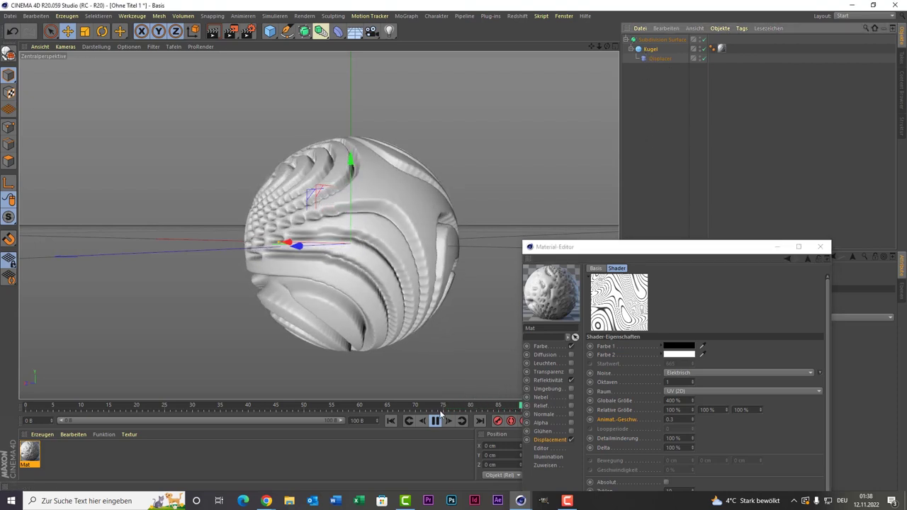
key("F8")
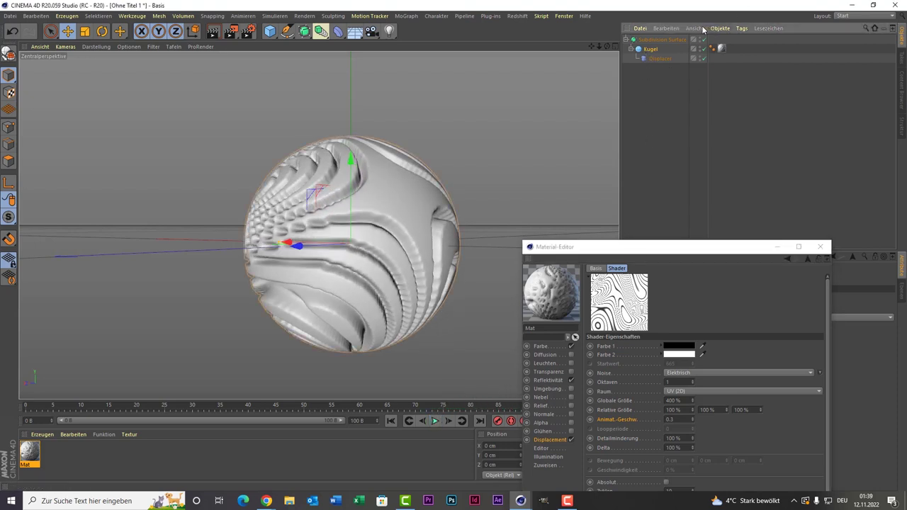
left_click_drag(645, 50, 652, 81)
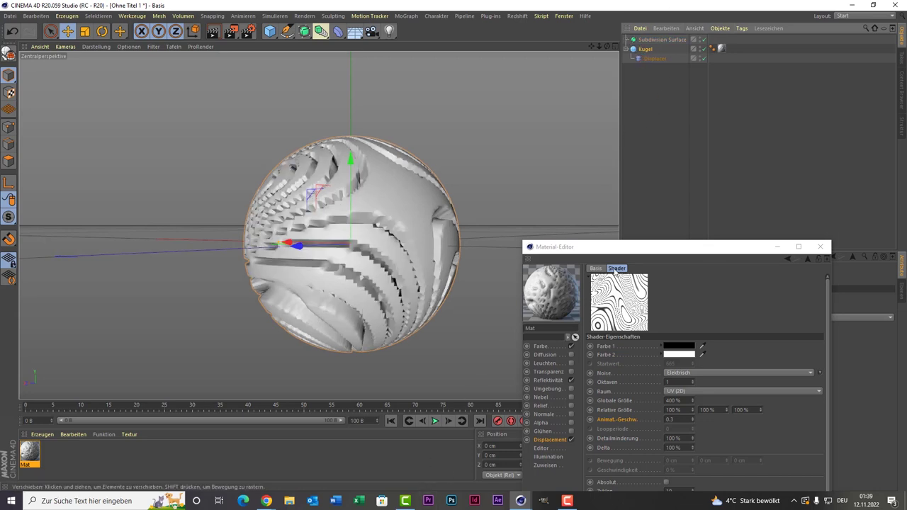
left_click_drag(703, 249, 704, 68)
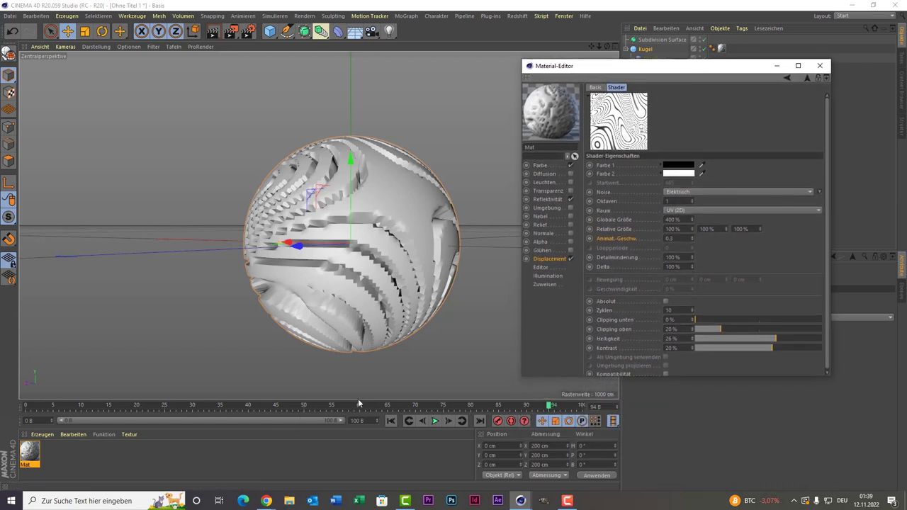
Replay the blocky displacement, stop it at frame 92, and open the Render options list
left_click(436, 421)
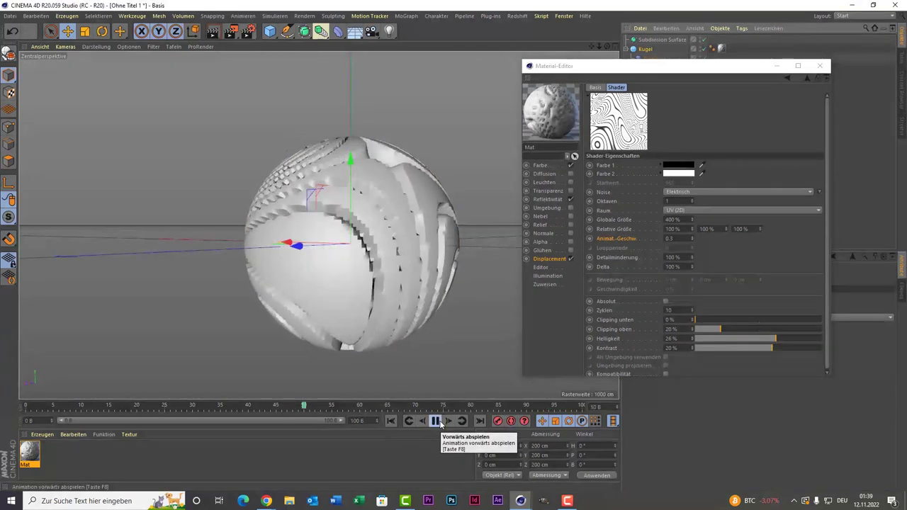
left_click(436, 421)
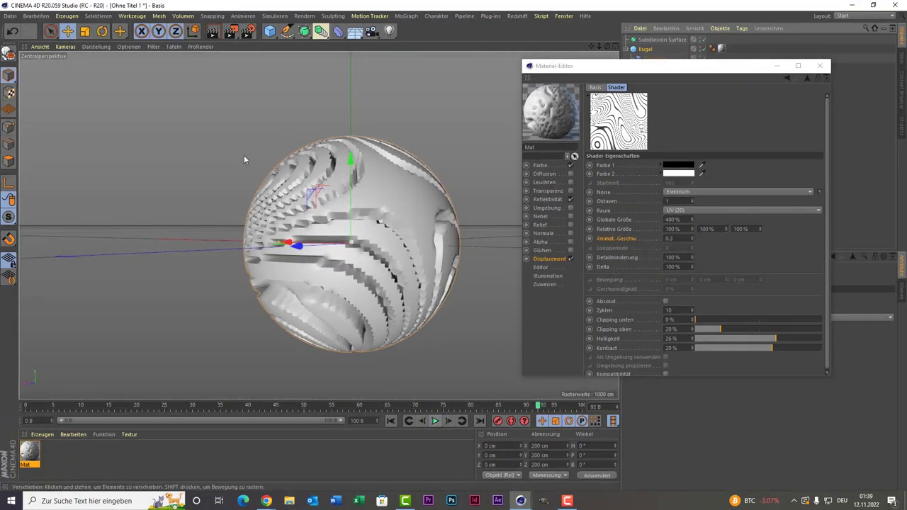
left_click(231, 32)
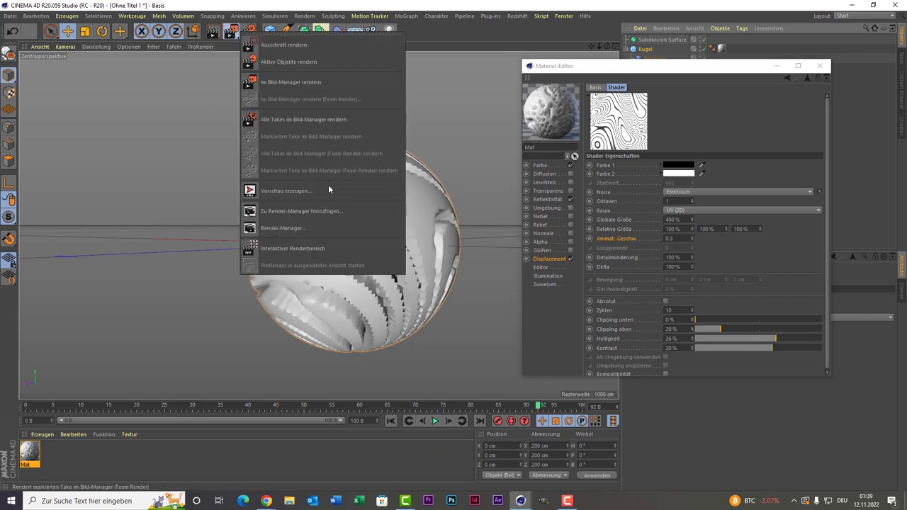
Create a fully rendered MP4 preview of all frames at 320 width and 25 fps
left_click(328, 190)
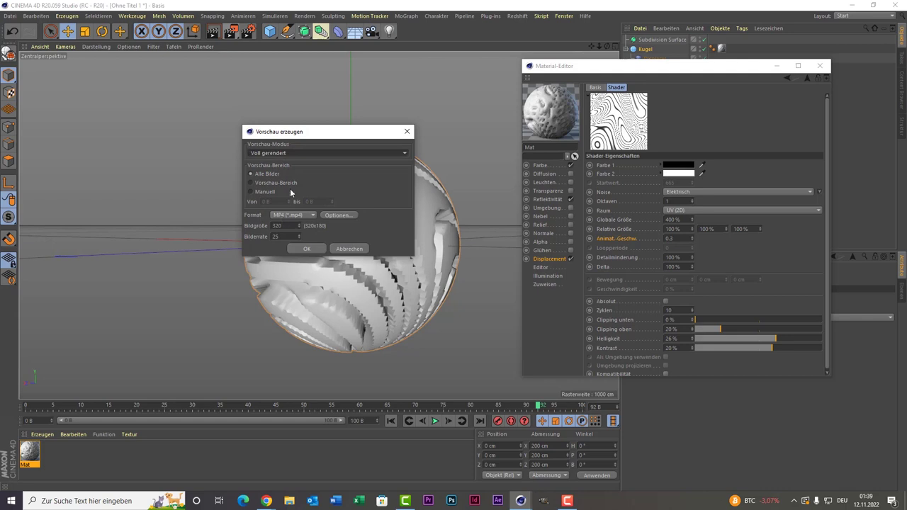
left_click_drag(292, 135, 392, 119)
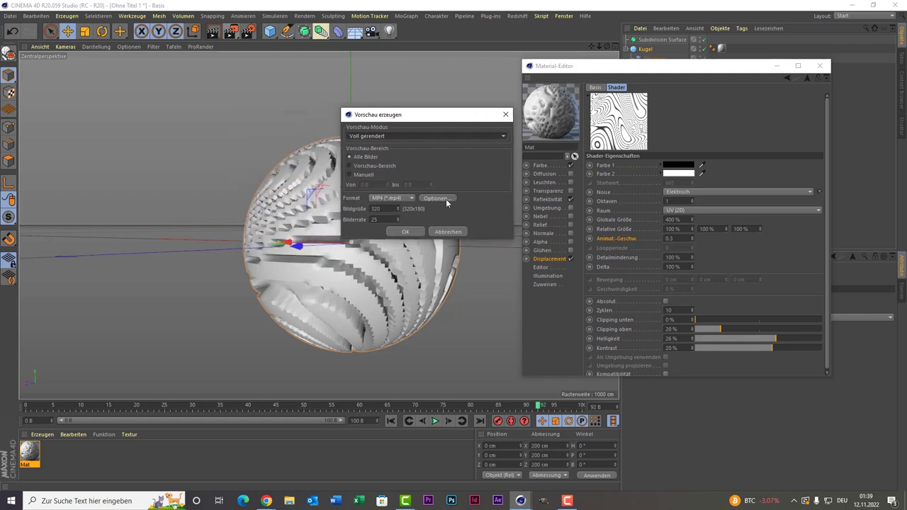
left_click(406, 234)
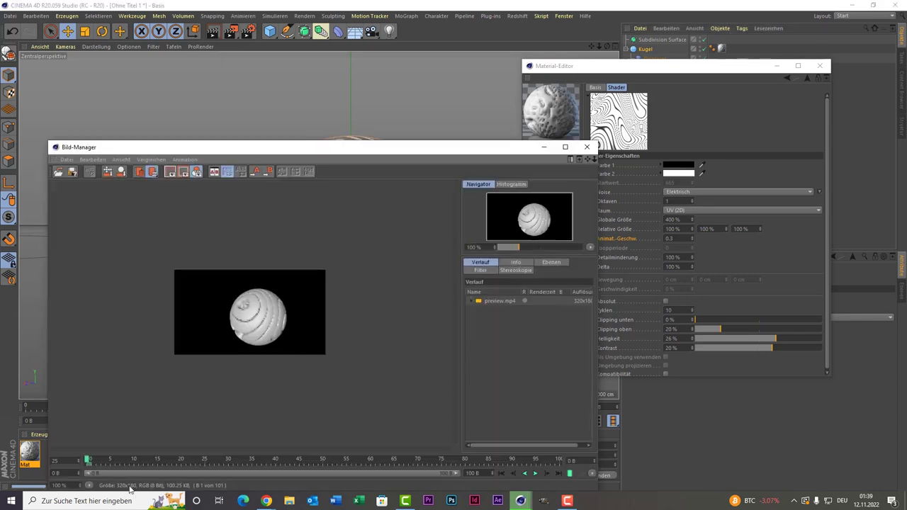
Watch the rendered preview.mp4 in the Picture Viewer, then close it
left_click_drag(355, 148, 410, 86)
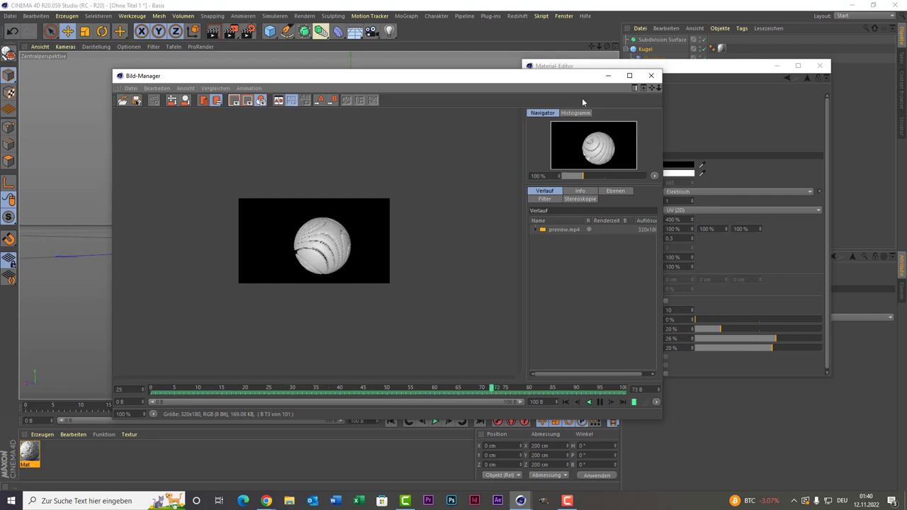
left_click(658, 77)
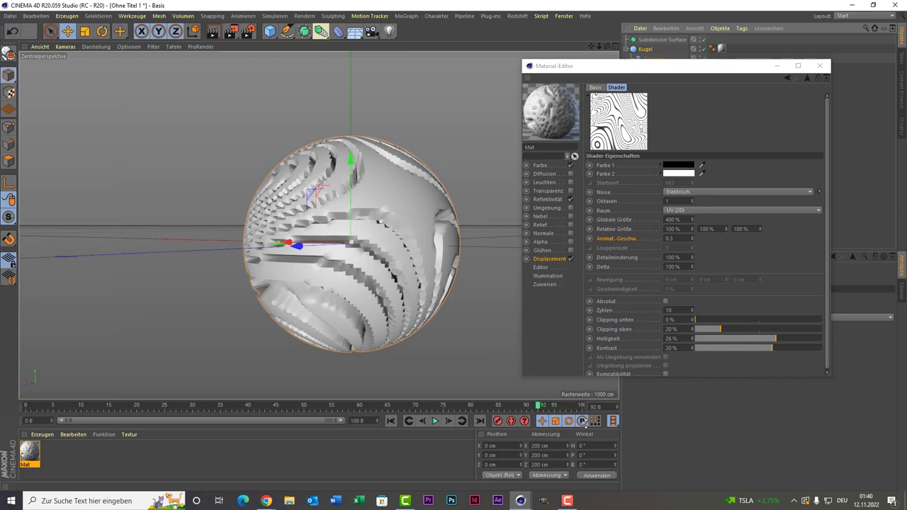
left_click_drag(652, 73, 578, 114)
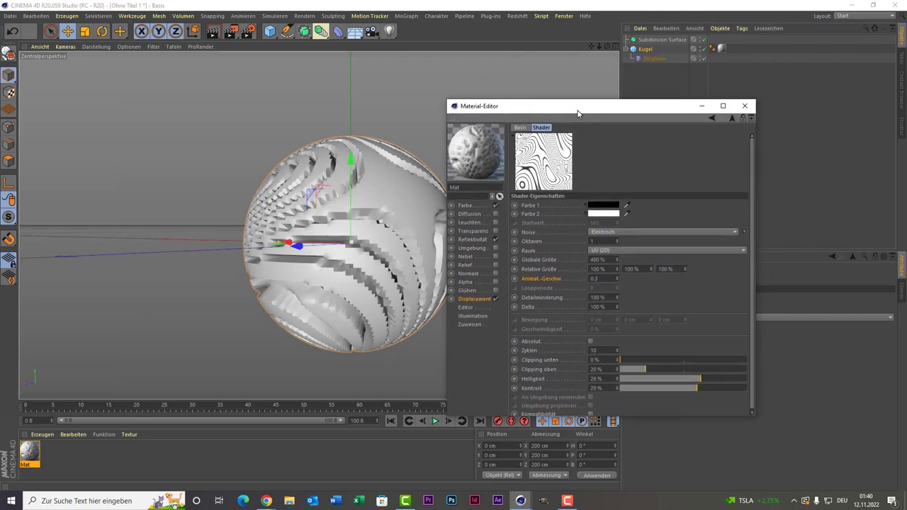
mouse_move(577, 114)
left_mouse_down()
mouse_move(492, 146)
mouse_move(386, 233)
mouse_move(513, 44)
mouse_move(496, 51)
mouse_move(482, 118)
mouse_move(481, 108)
left_mouse_up()
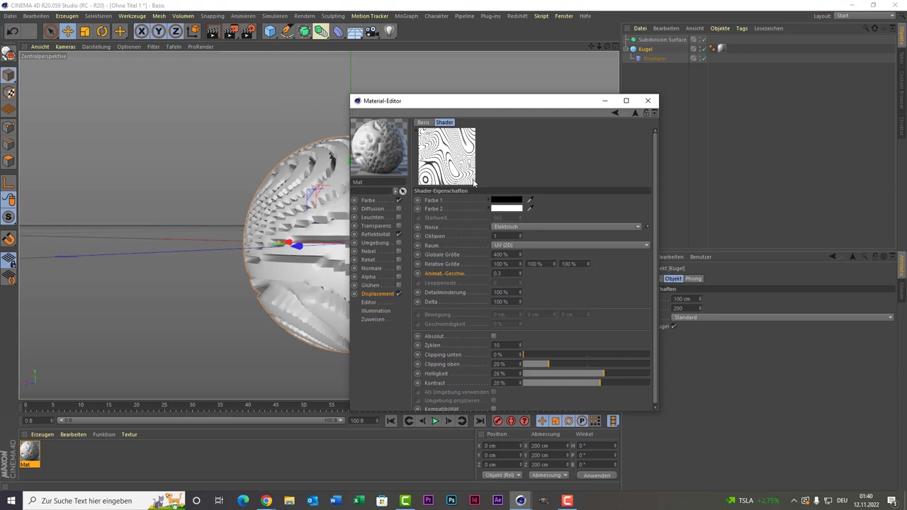
mouse_move(491, 110)
left_mouse_down()
mouse_move(612, 182)
mouse_move(525, 83)
left_mouse_up()
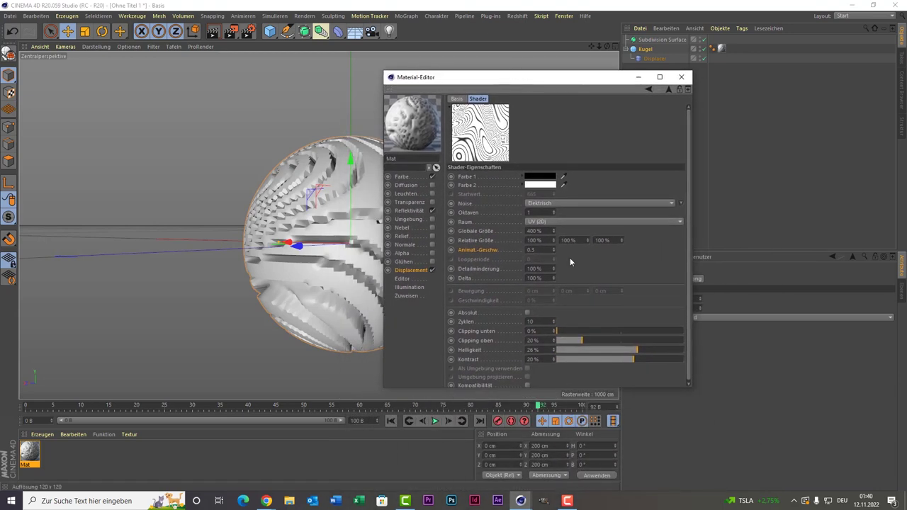